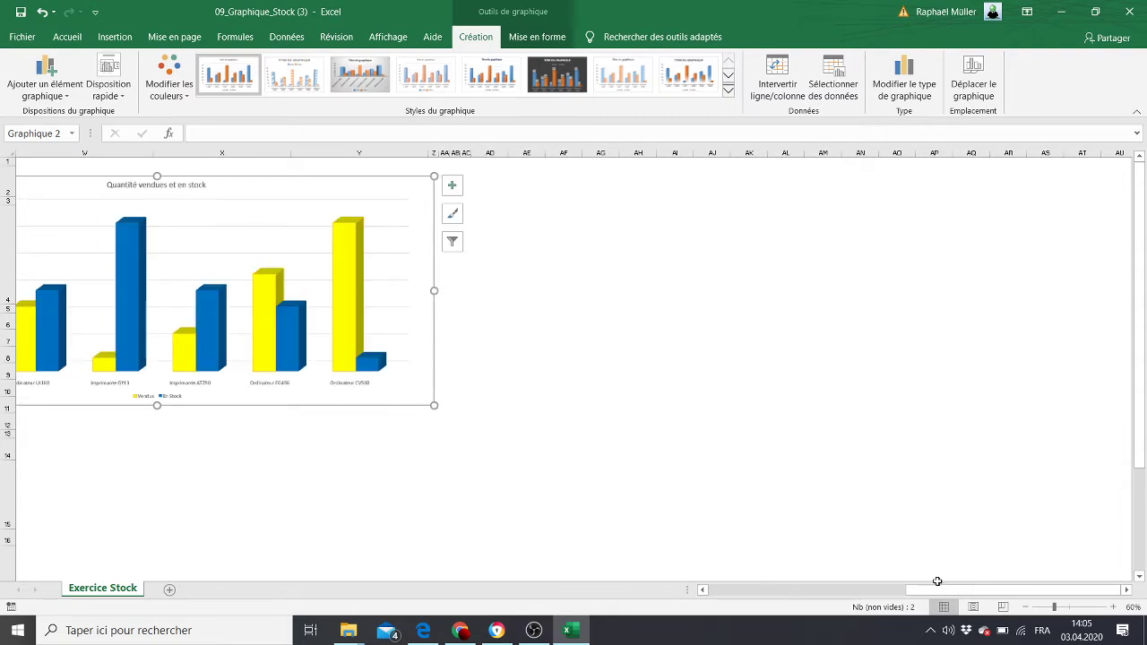
Insert a 3D clustered column chart from the whole product table R6:T12 and enlarge it.
left_click_drag(938, 582, 866, 610)
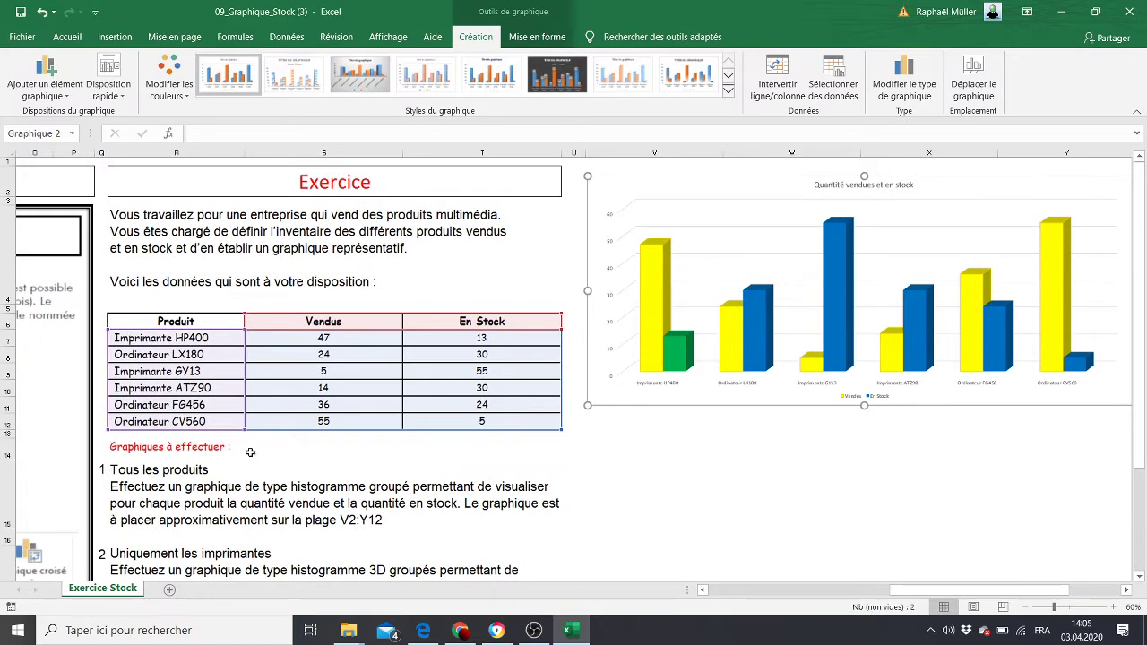
left_click_drag(1142, 352, 1146, 428)
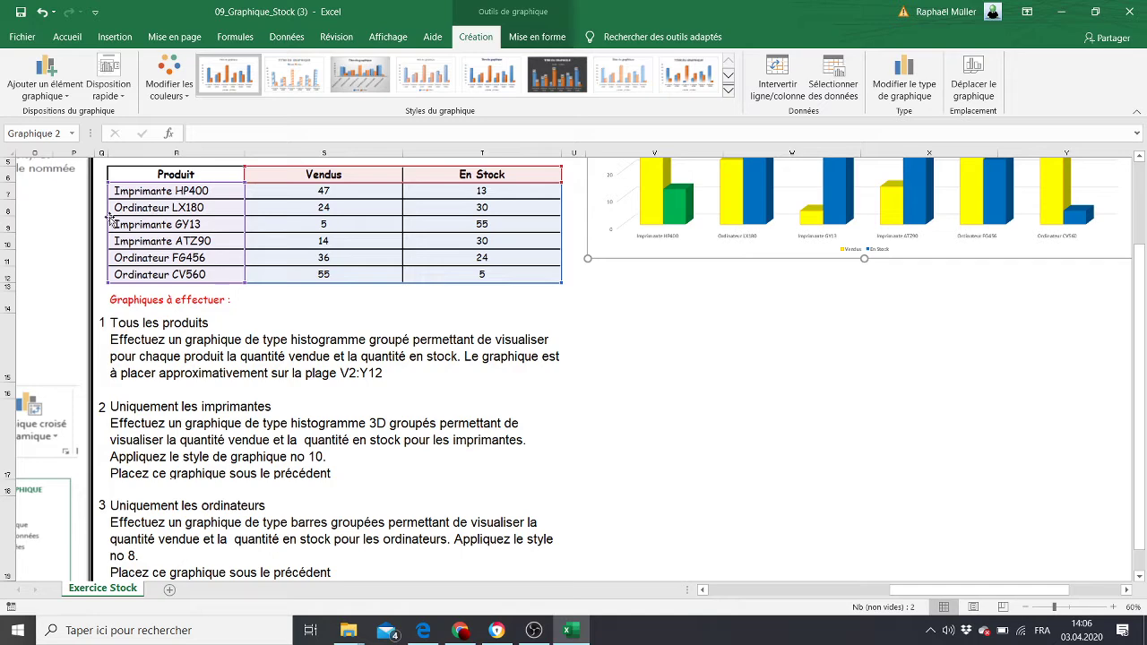
left_click_drag(170, 175, 482, 272)
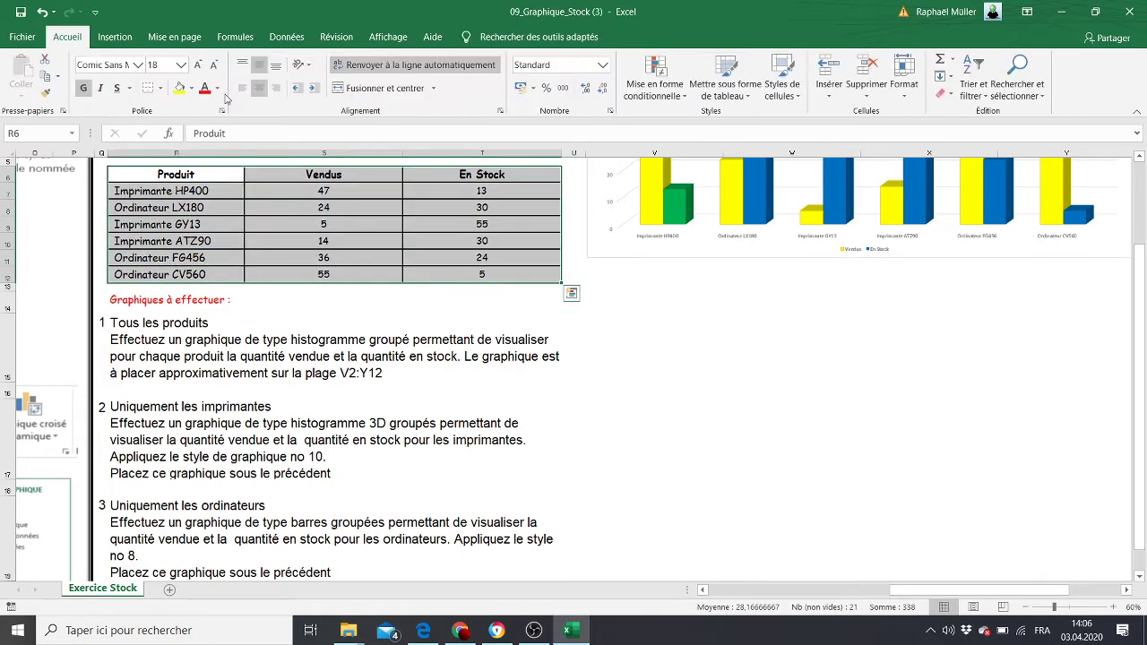
left_click(116, 37)
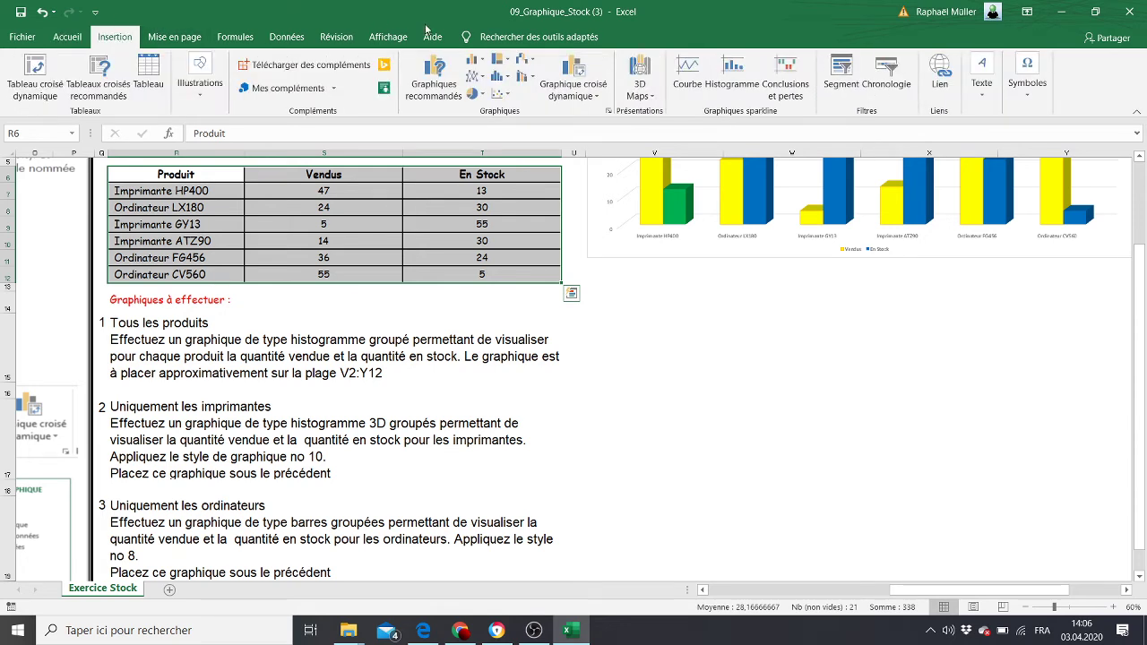
left_click(484, 65)
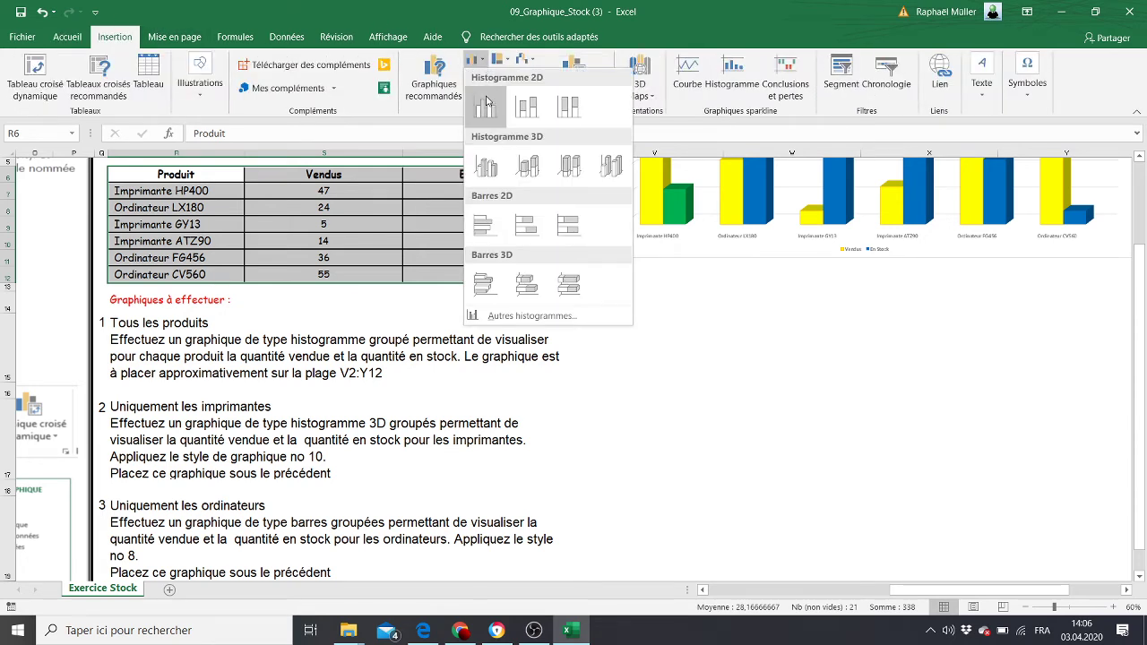
left_click(485, 107)
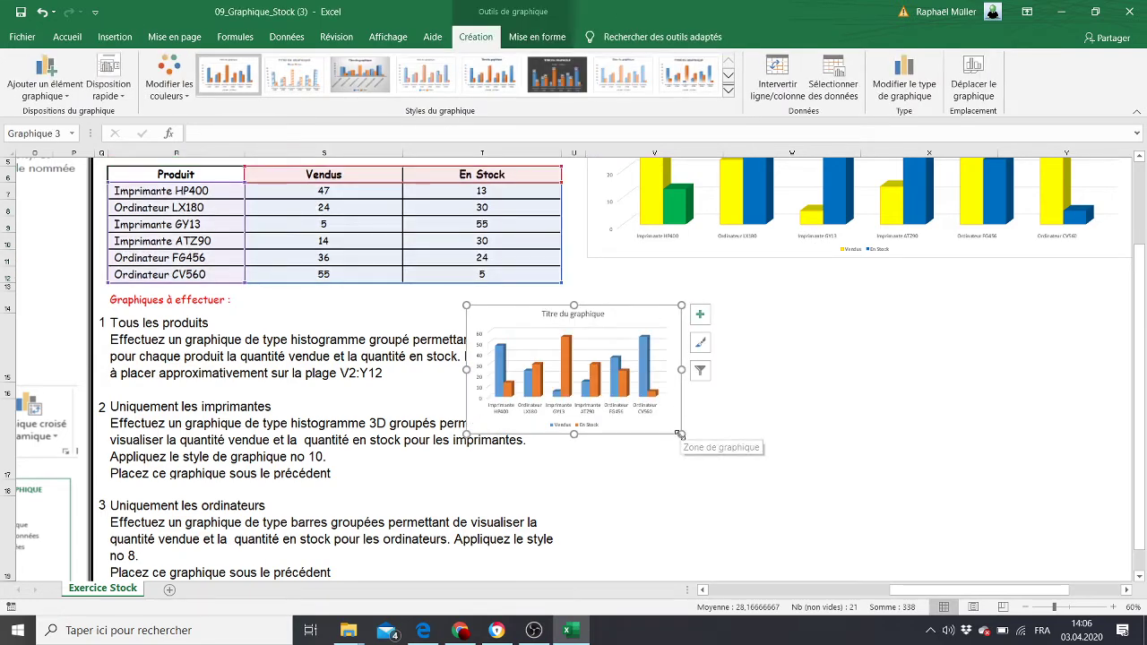
left_click_drag(679, 435, 881, 521)
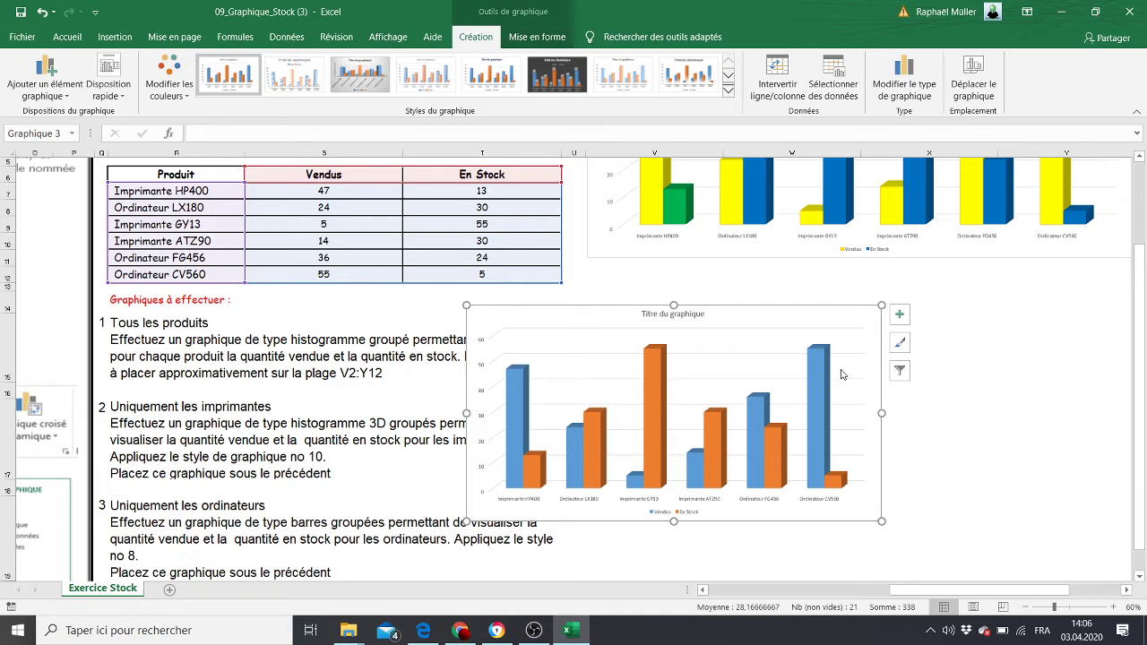
Exclude Ordinateur LX180, Ordinateur FG456 and Ordinateur CV560 from the new chart's source data categories.
right_click(854, 342)
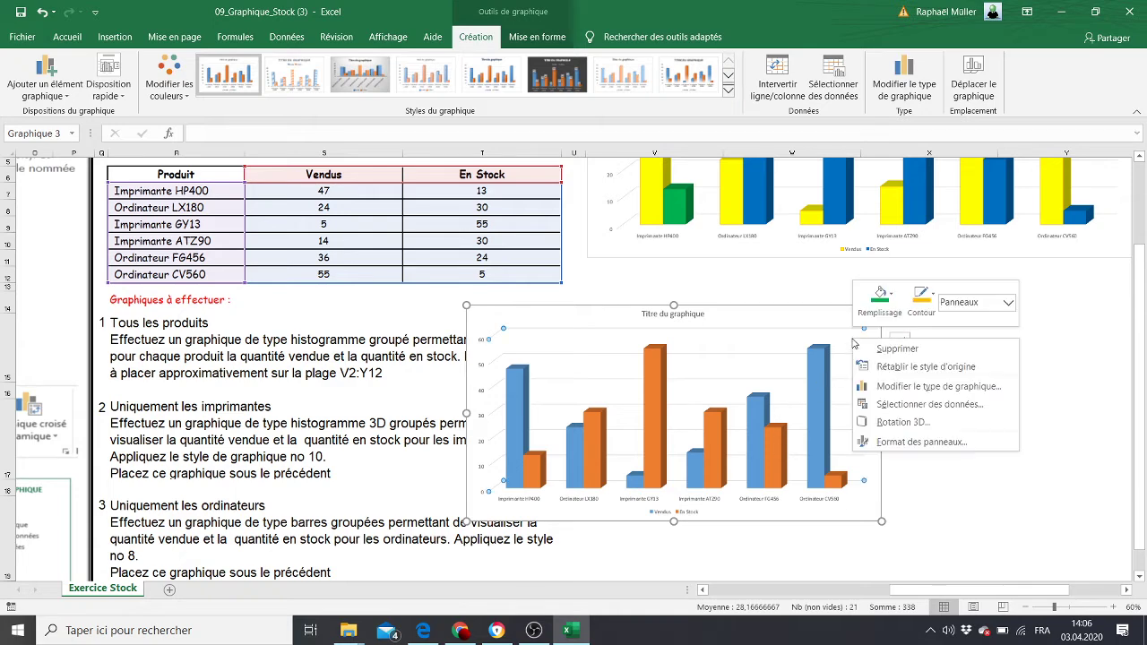
left_click(918, 404)
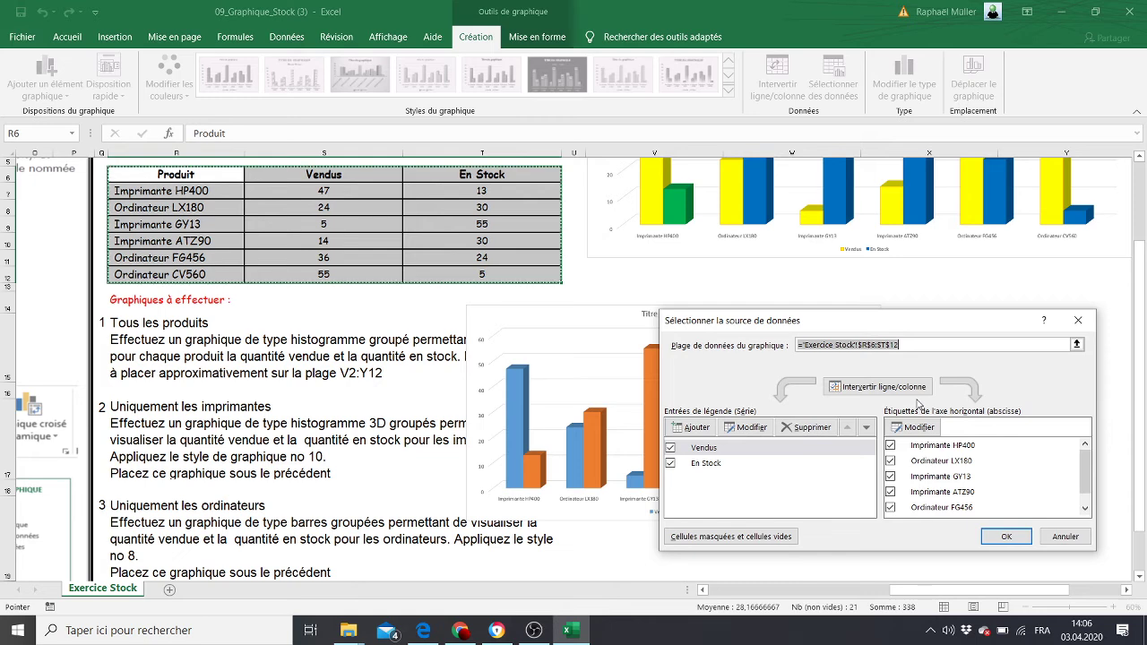
left_click(890, 460)
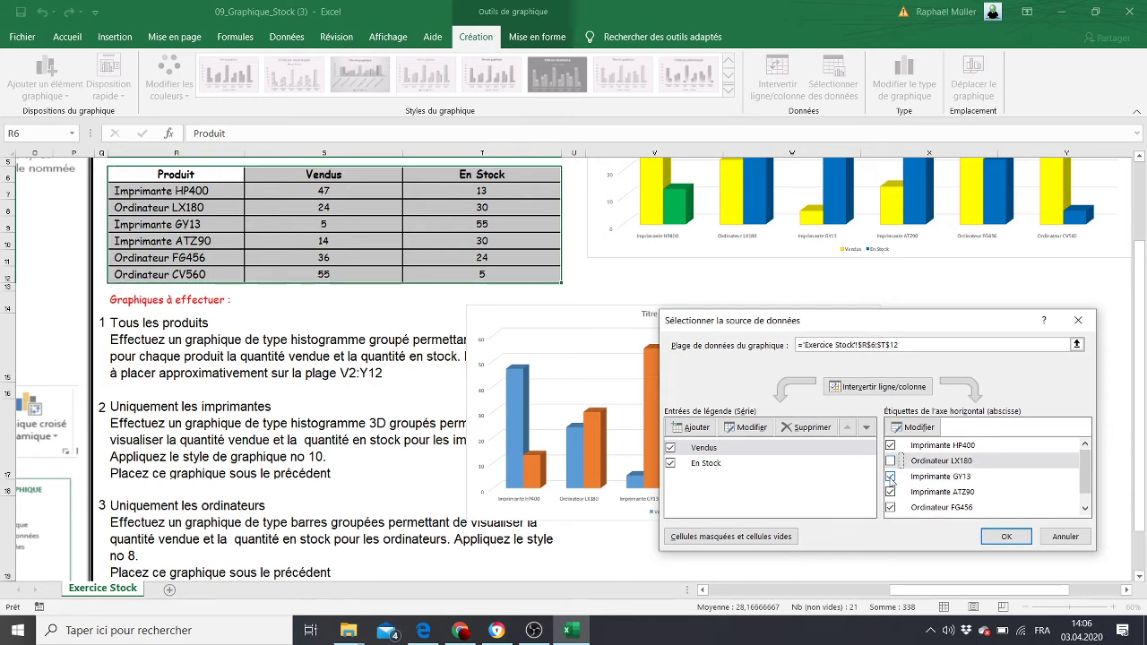
left_click(890, 508)
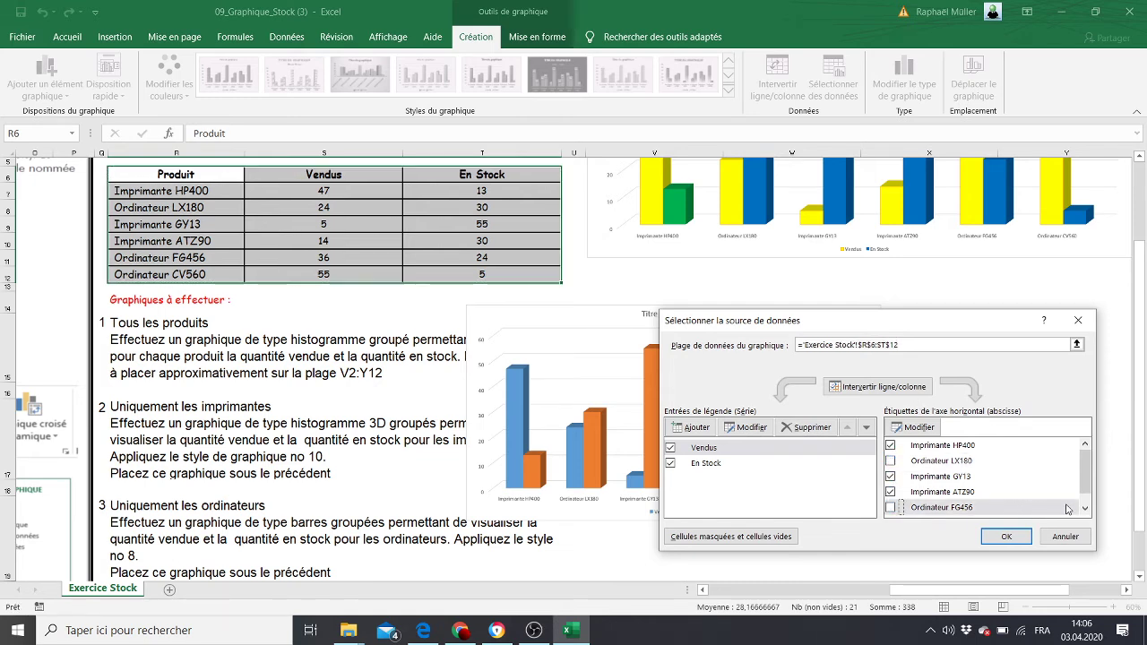
left_click_drag(1087, 482, 1092, 495)
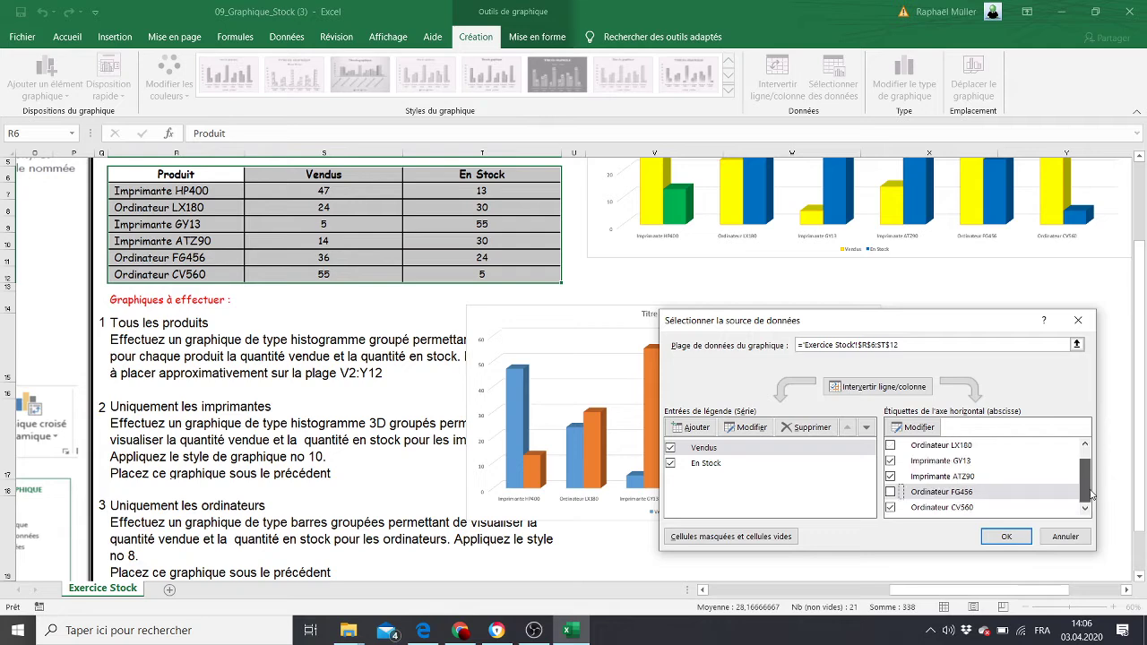
left_click(891, 508)
left_click(1006, 536)
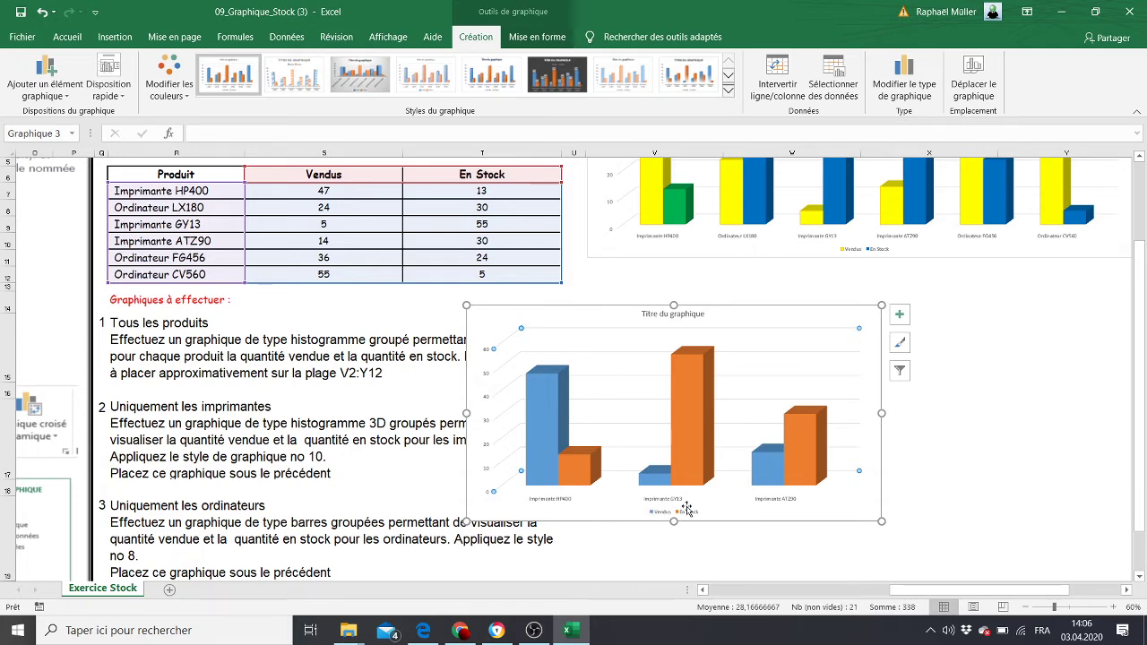
Enlarge the printer chart slightly and set its legend position to Droite.
left_click_drag(882, 522, 908, 536)
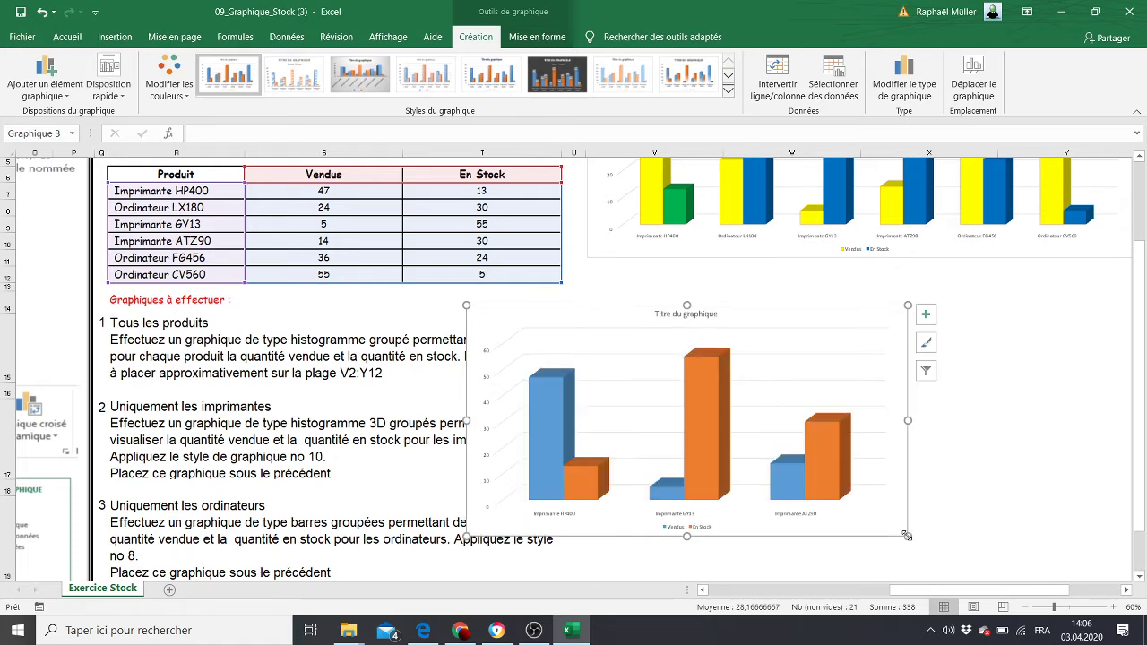
left_click(924, 320)
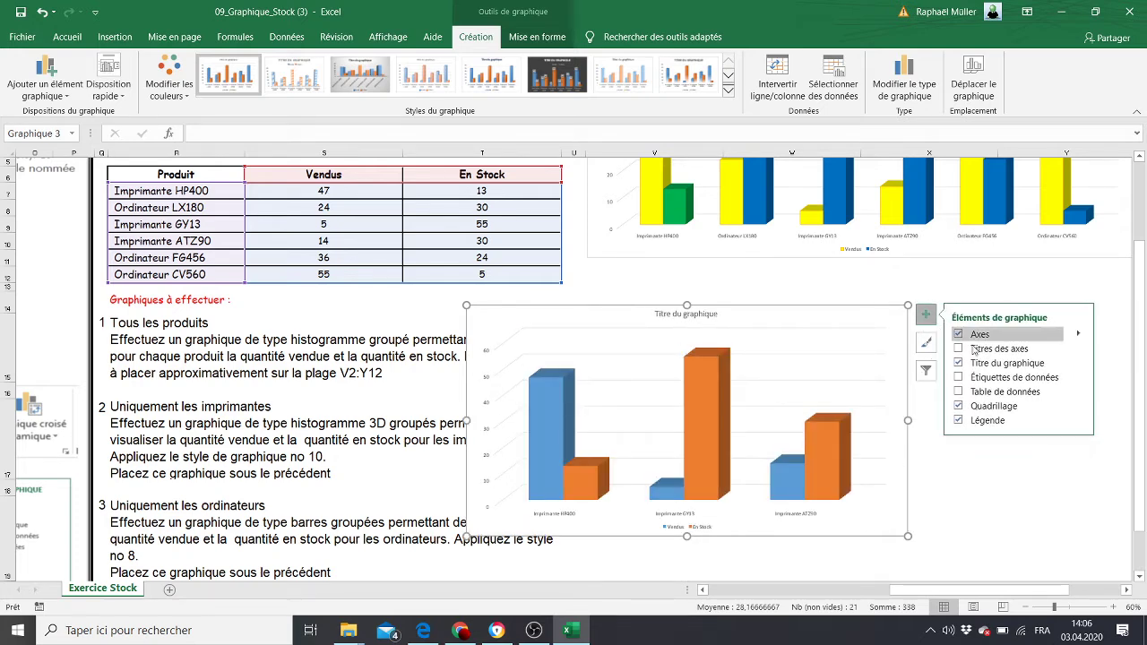
left_click(1080, 421)
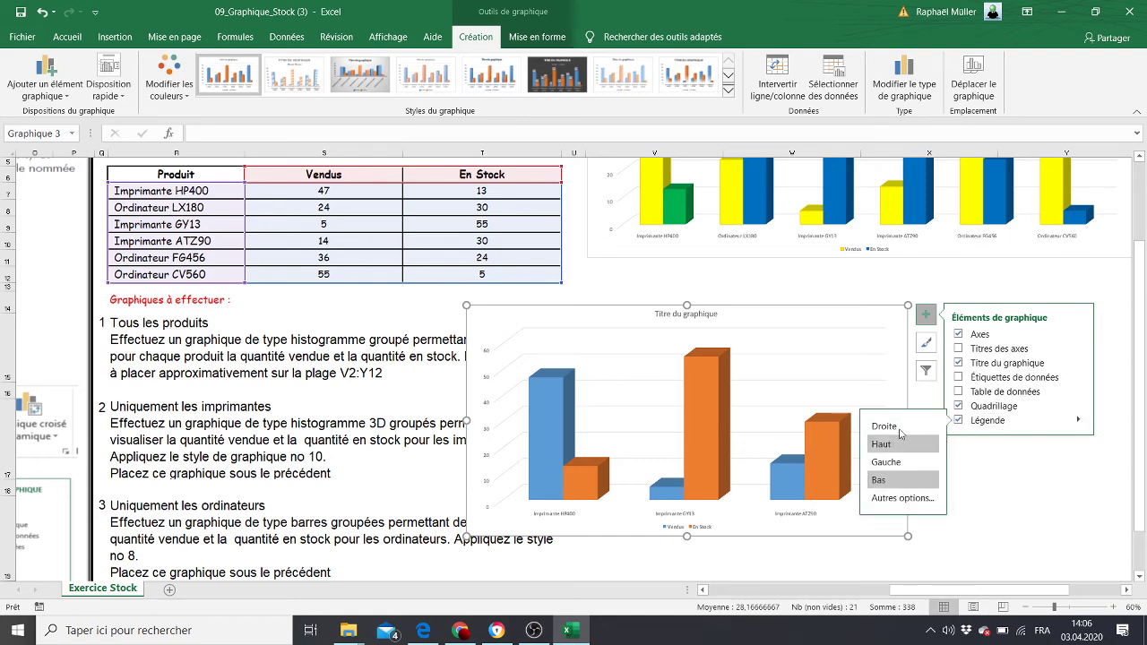
left_click(901, 426)
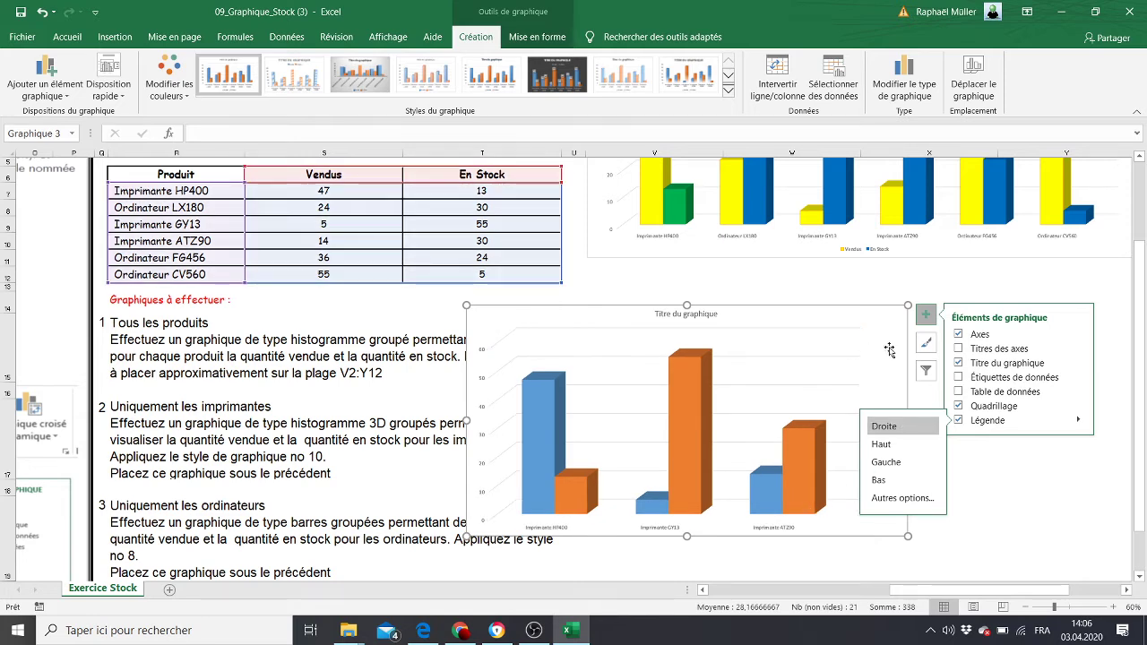
left_click(983, 491)
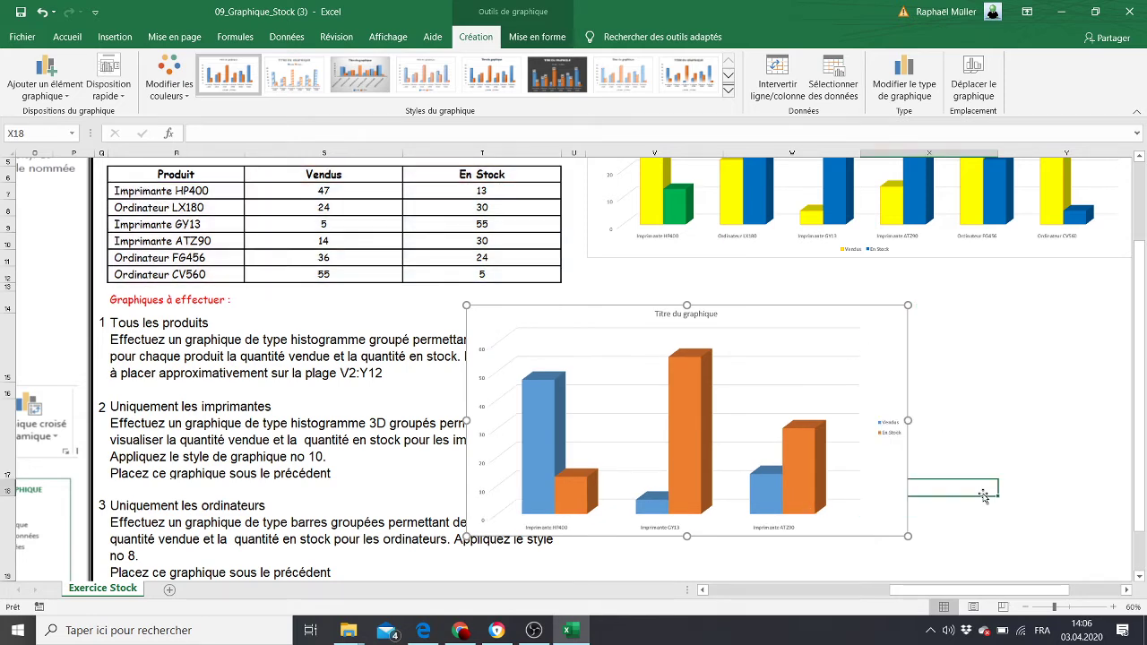
left_click(892, 429)
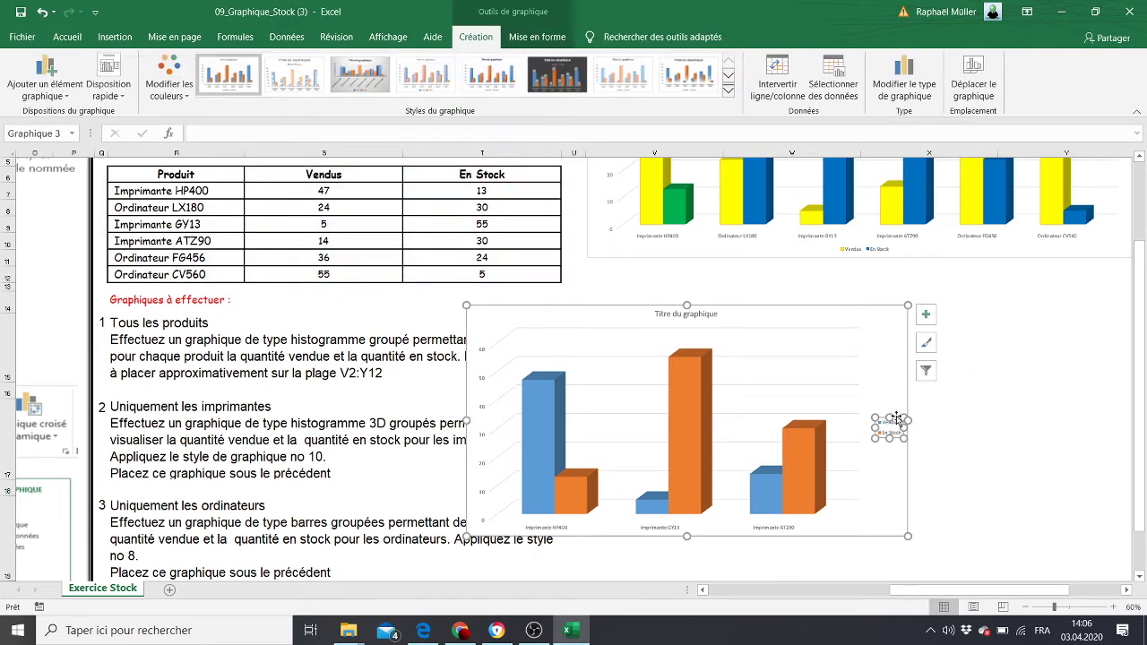
mouse_move(897, 418)
left_mouse_down()
mouse_move(894, 461)
mouse_move(887, 414)
left_mouse_up()
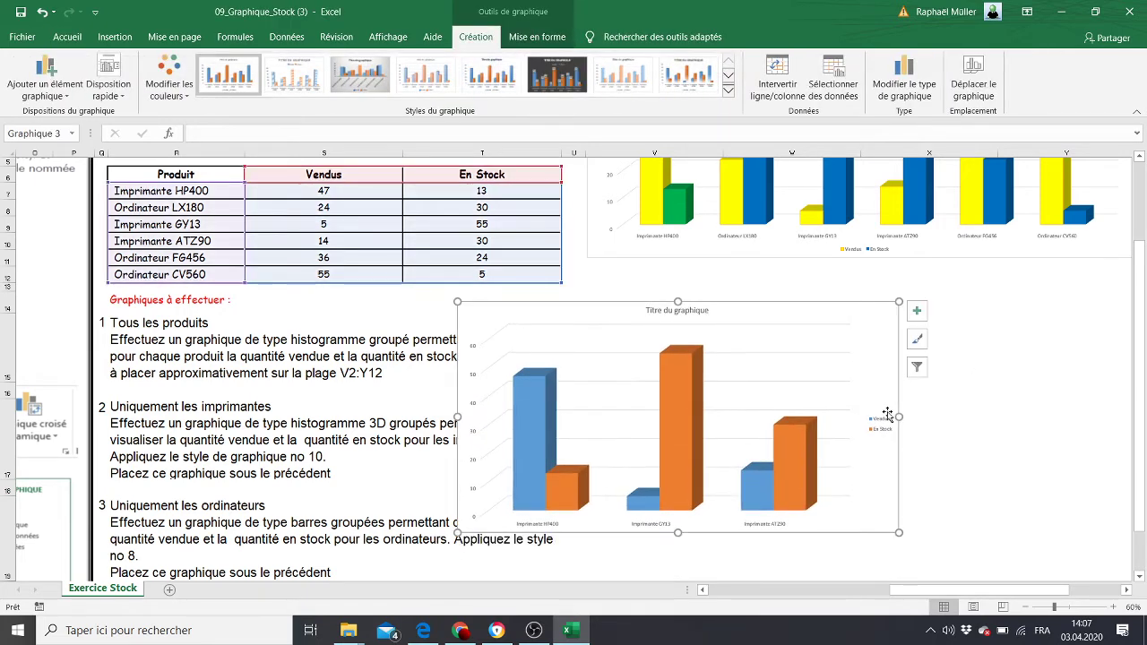
left_click(879, 425)
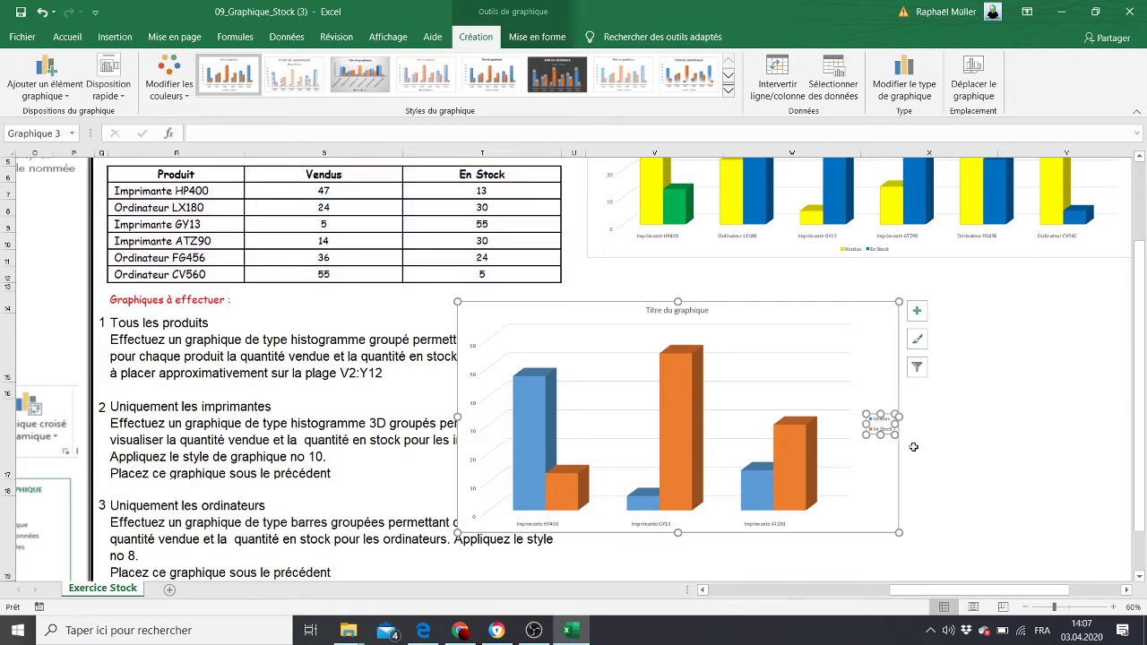
left_click(871, 477)
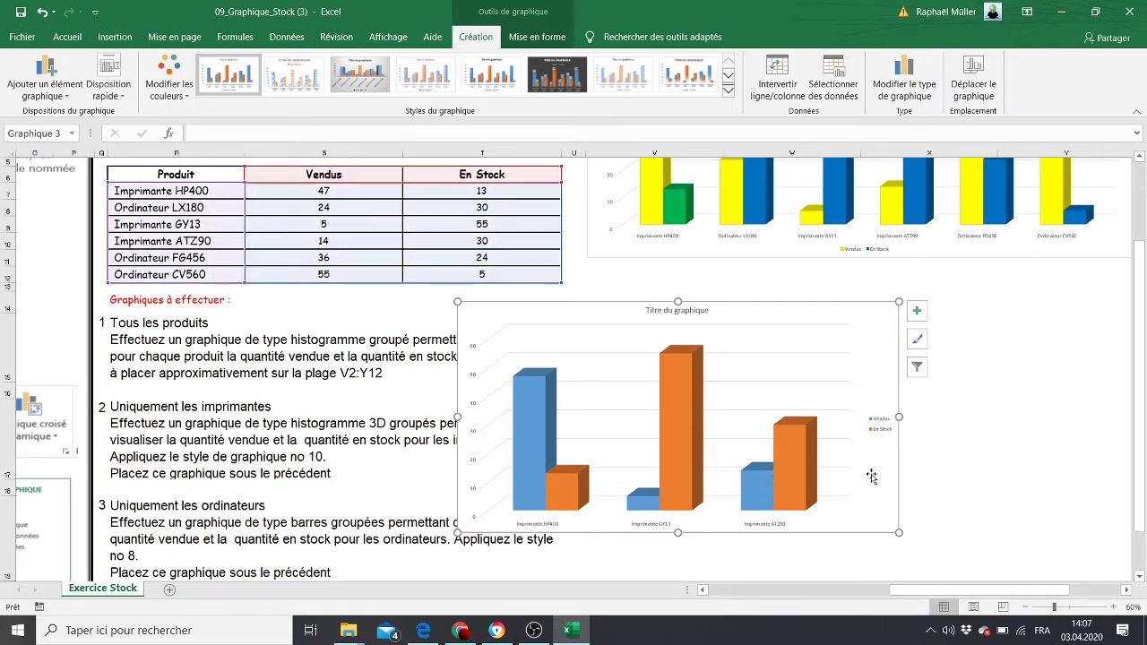
left_click(917, 310)
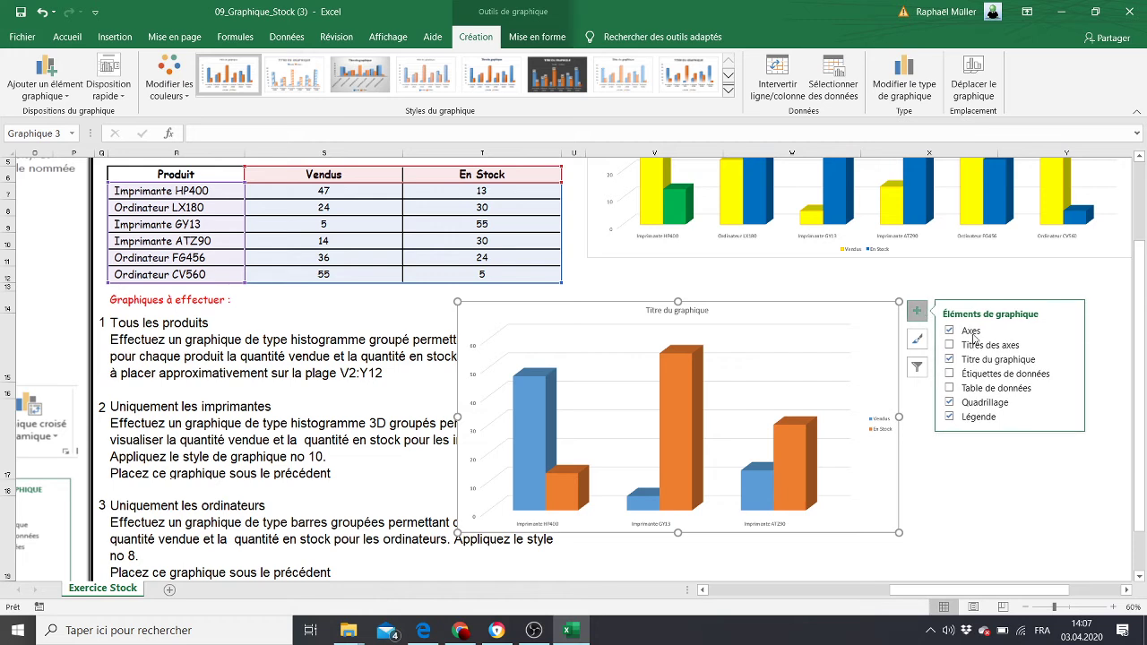
left_click(1071, 417)
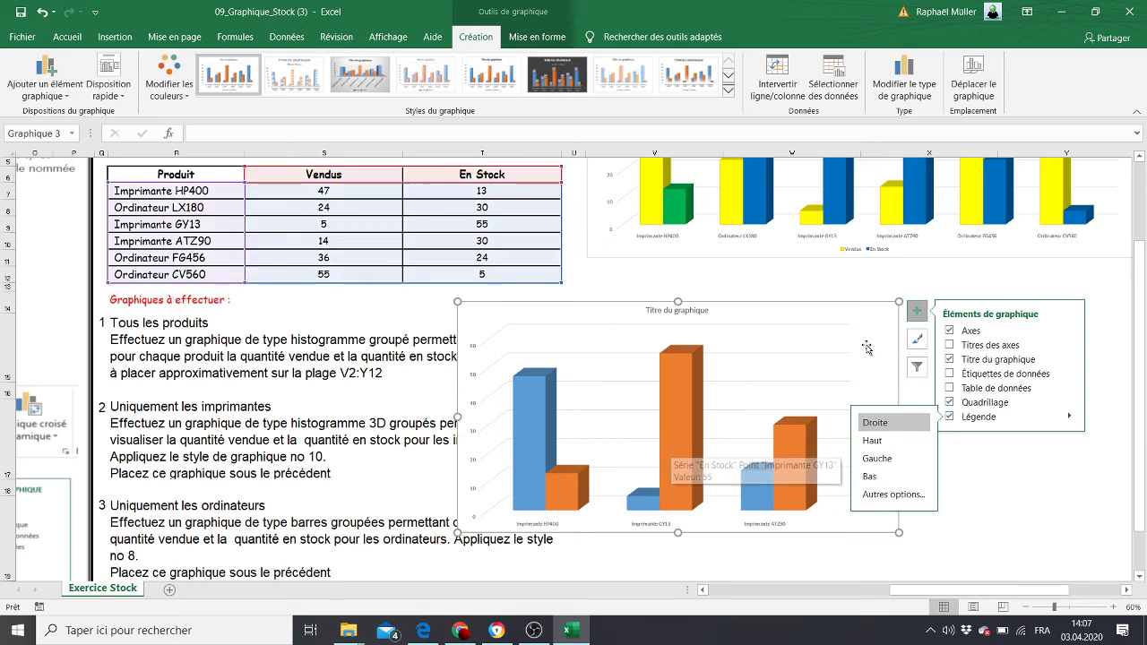
Replace the printer chart's title with "Imprimantes vendues et en stock".
left_click(699, 314)
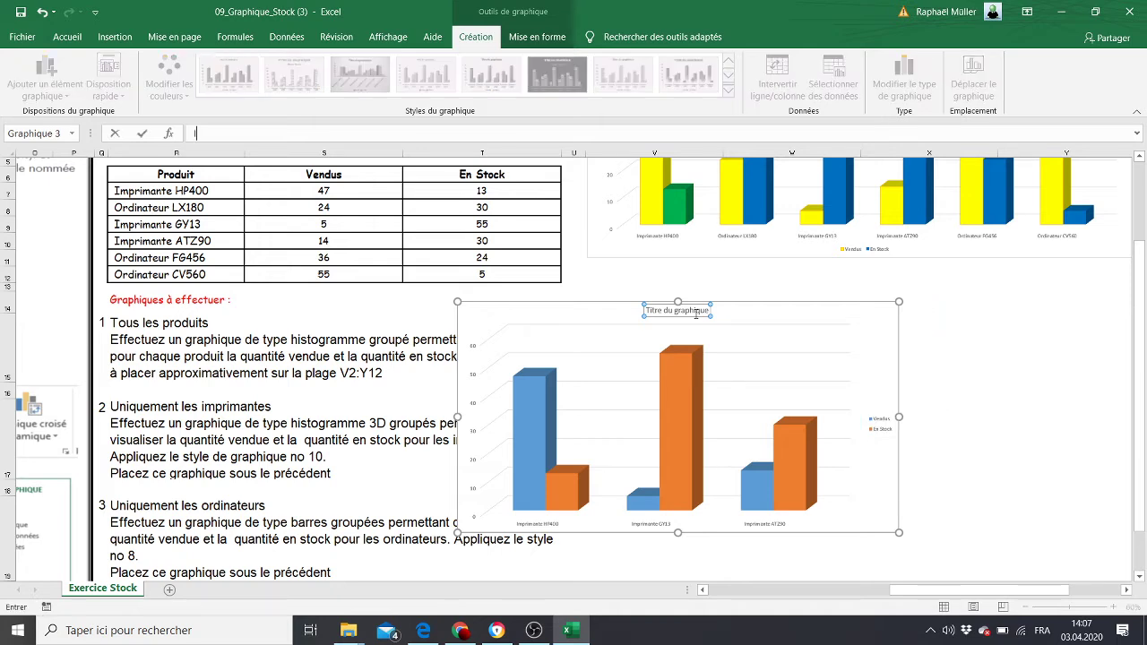
key("Return")
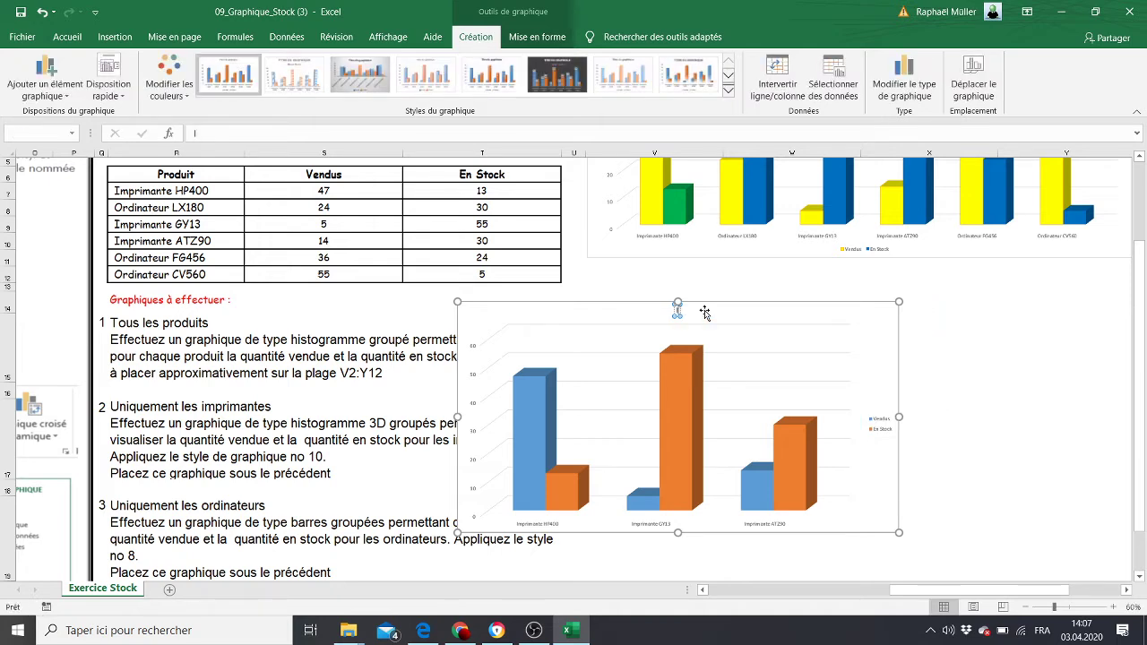
type("Imprimantes")
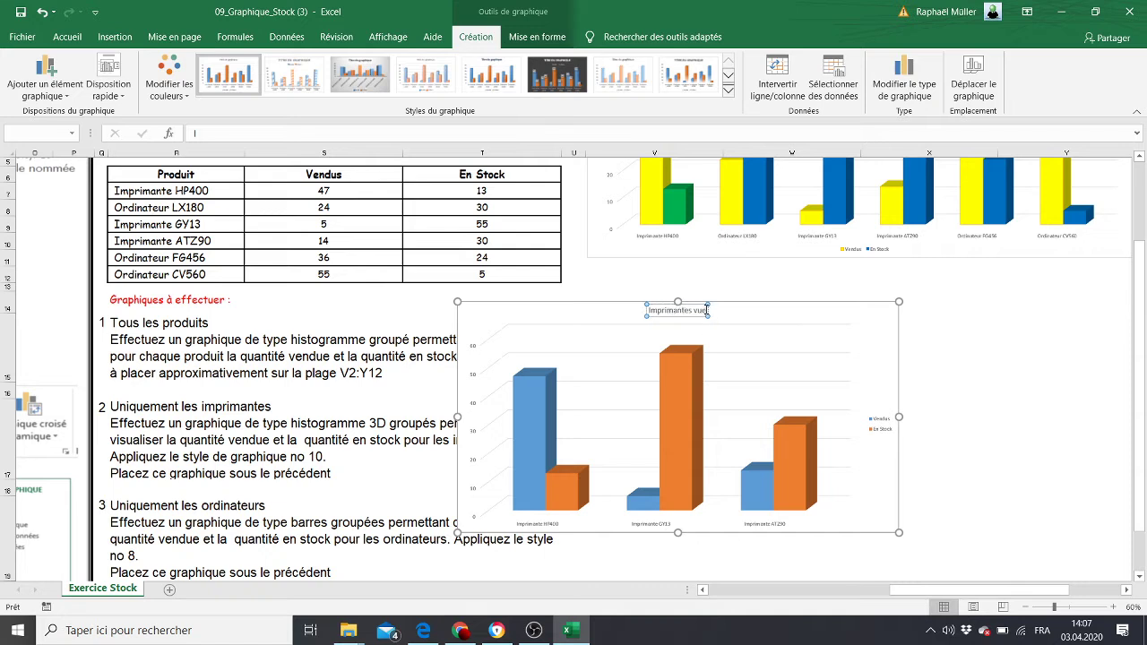
type(" v")
type("endues et q")
type("n stco")
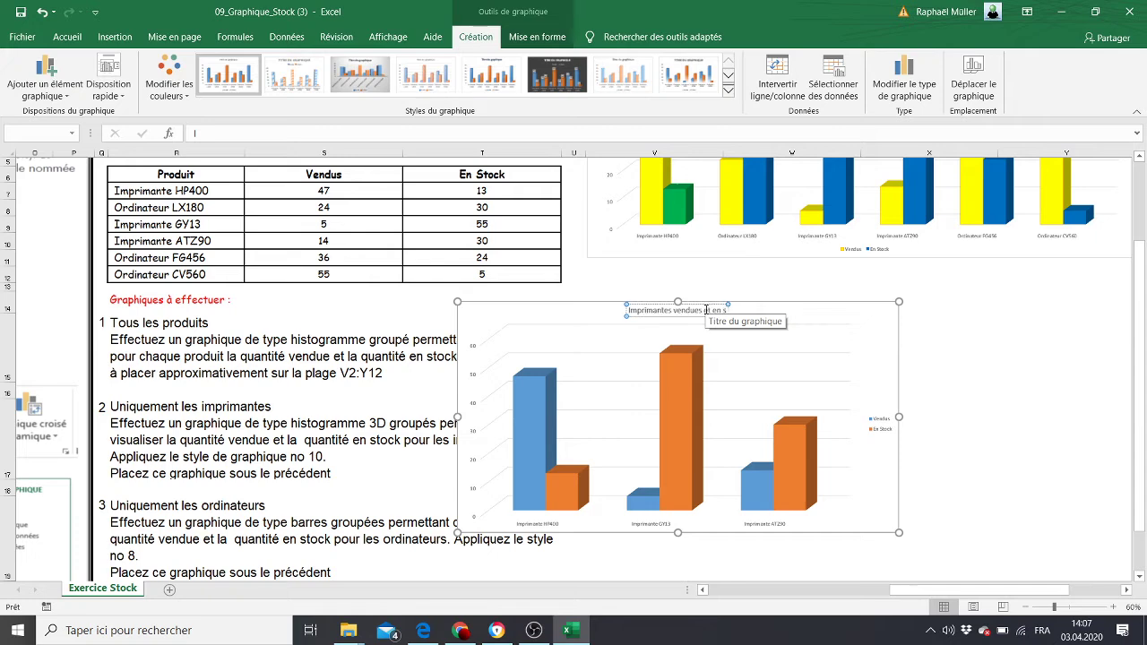
key("BackSpace")
key("BackSpace")
type("ck")
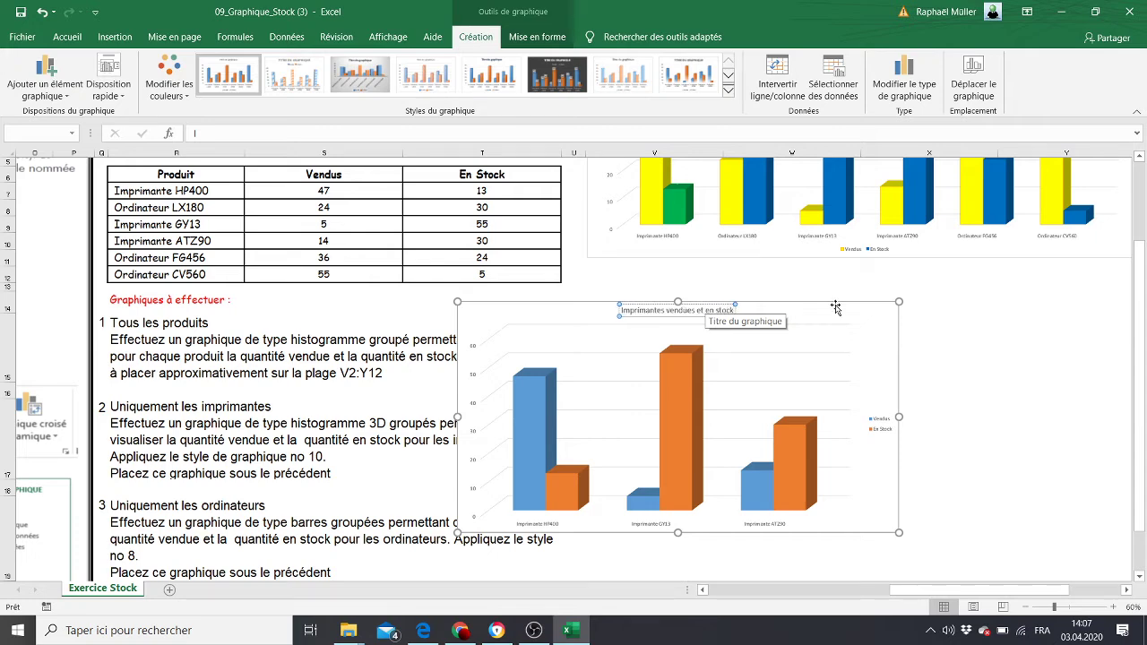
left_click(993, 414)
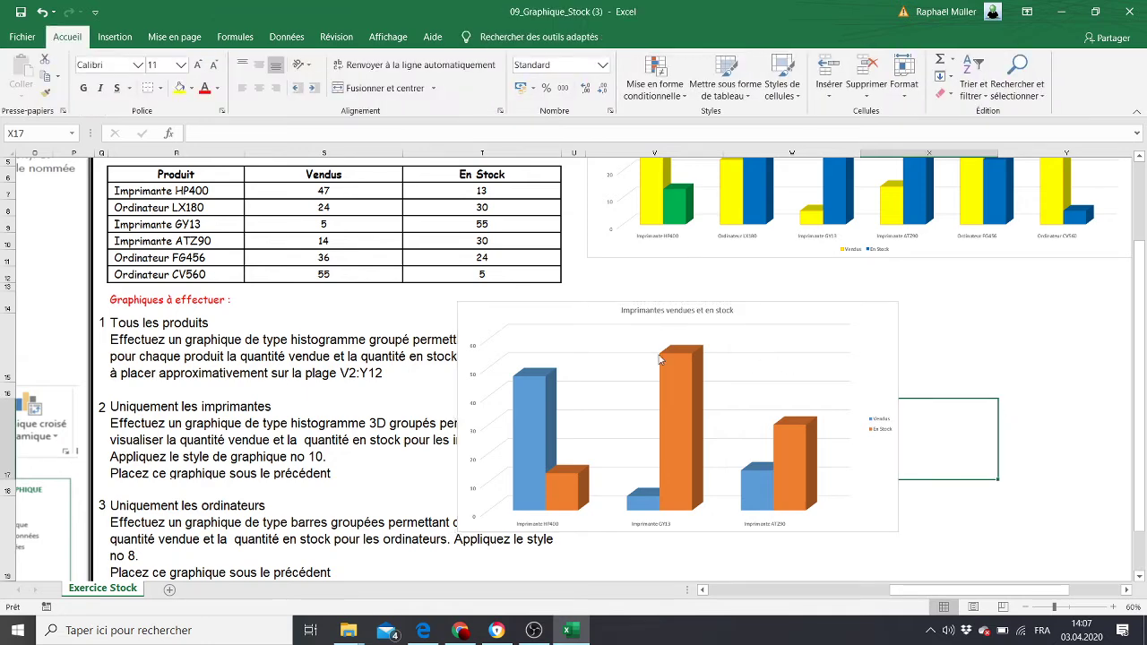
Move the printer chart clear of the exercise instructions, then delete it.
left_click_drag(795, 310, 970, 310)
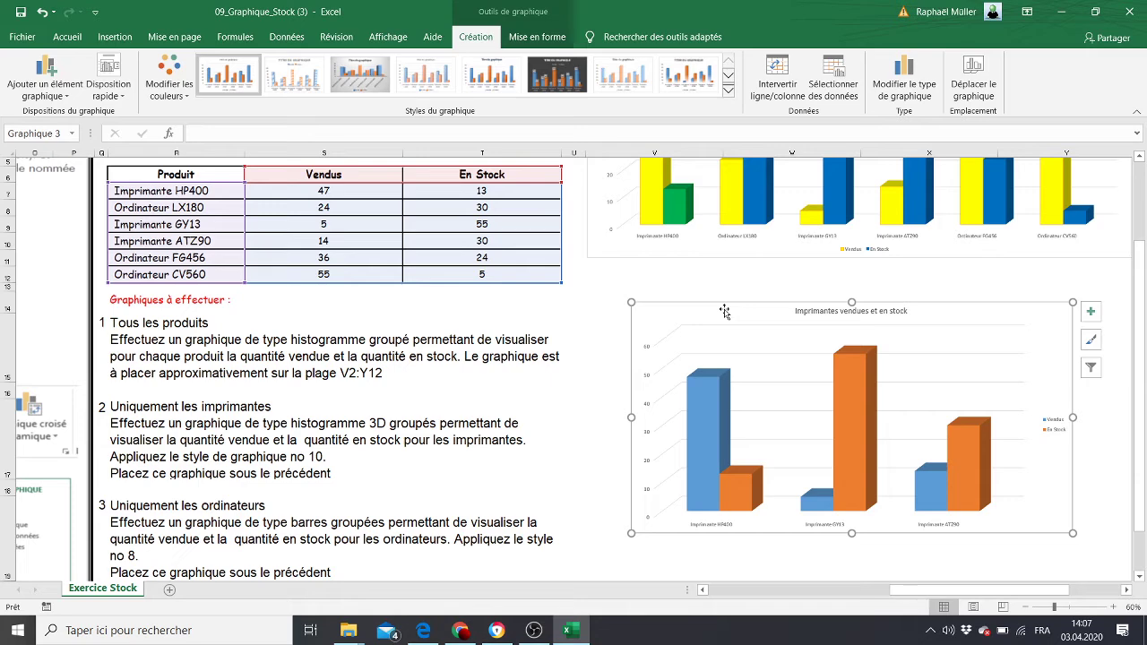
key("Delete")
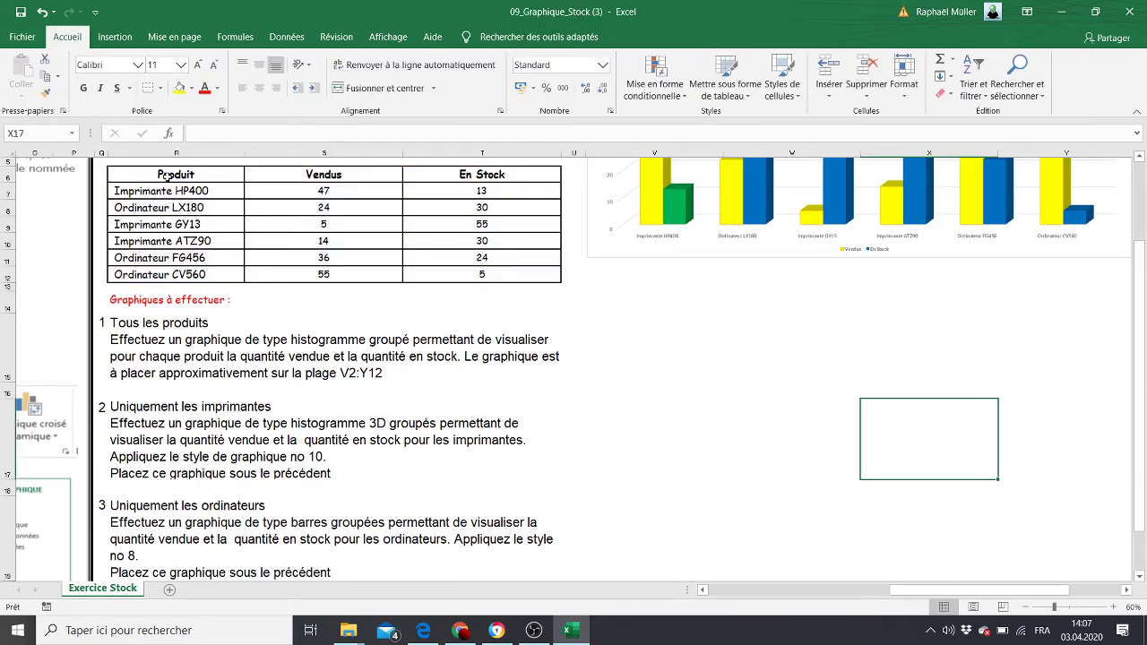
Insert a 3D clustered column chart from the table headers and the Imprimante HP400, GY13 and ATZ90 rows.
left_click_drag(141, 174, 505, 193)
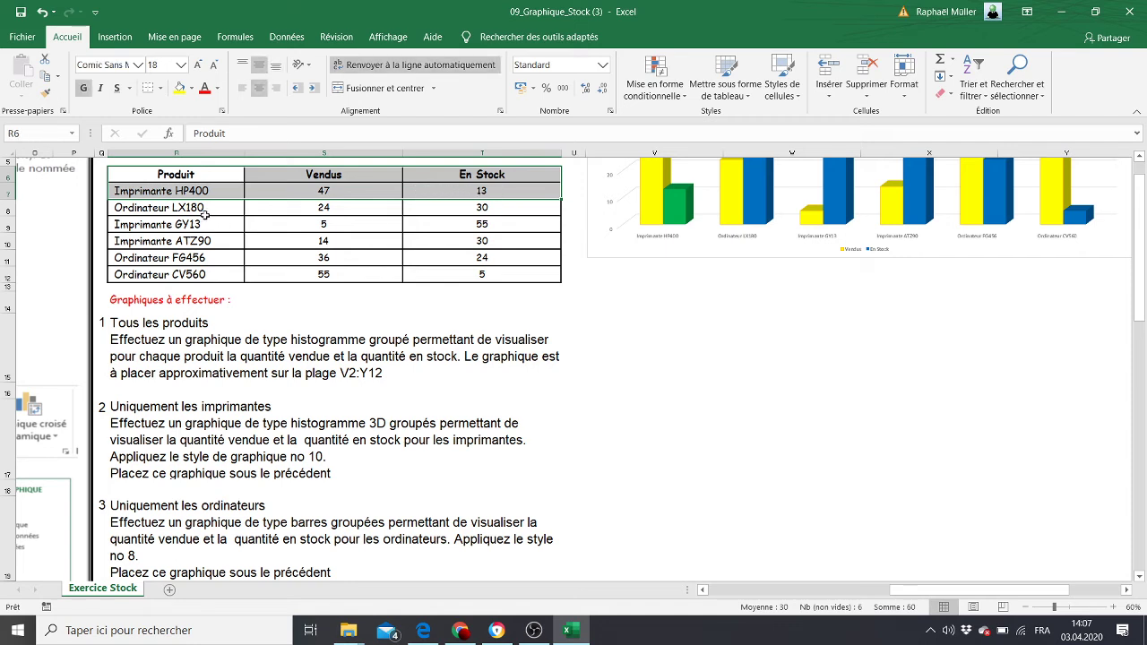
left_click_drag(191, 223, 296, 230, "ctrl")
left_click_drag(400, 231, 508, 242, "ctrl")
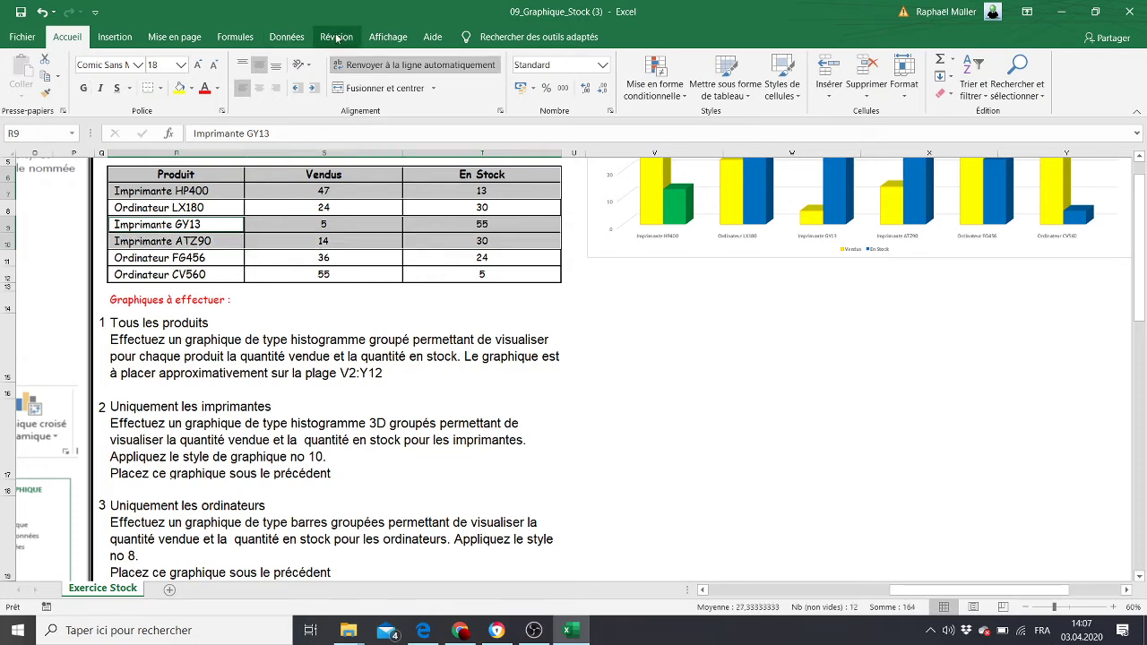
left_click(133, 39)
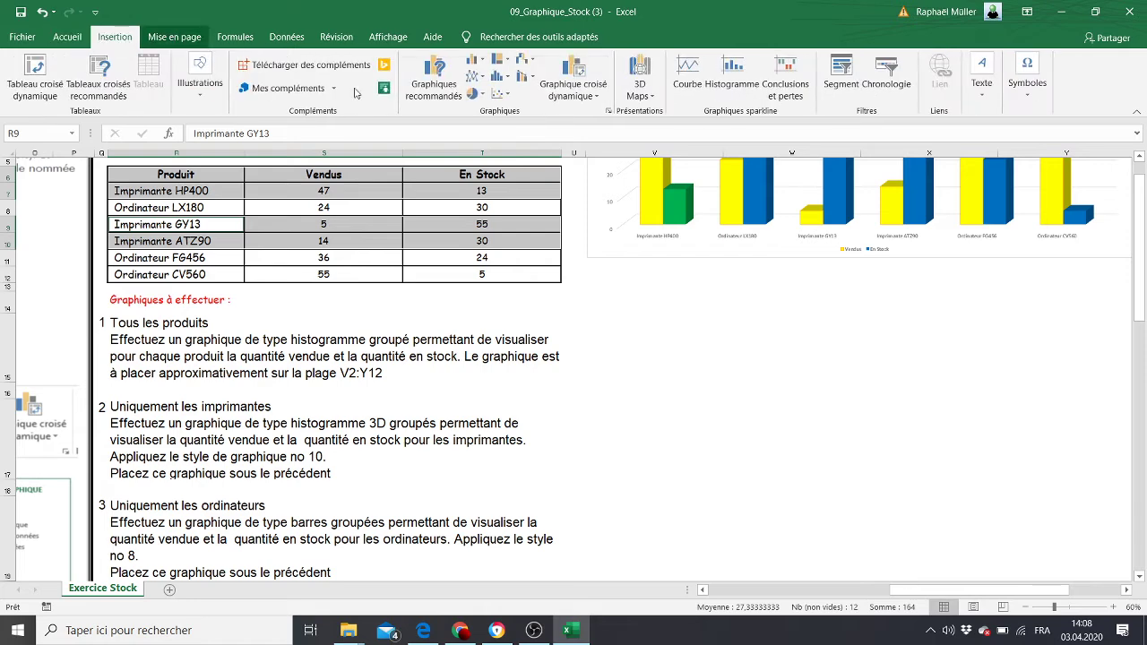
left_click(480, 67)
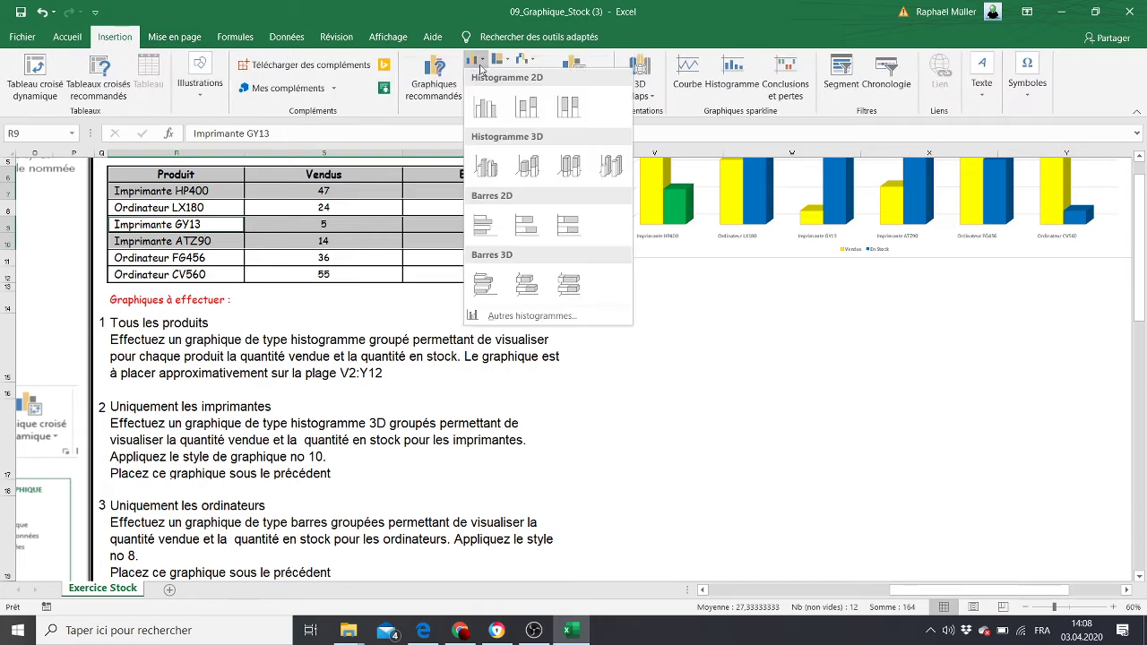
left_click(489, 172)
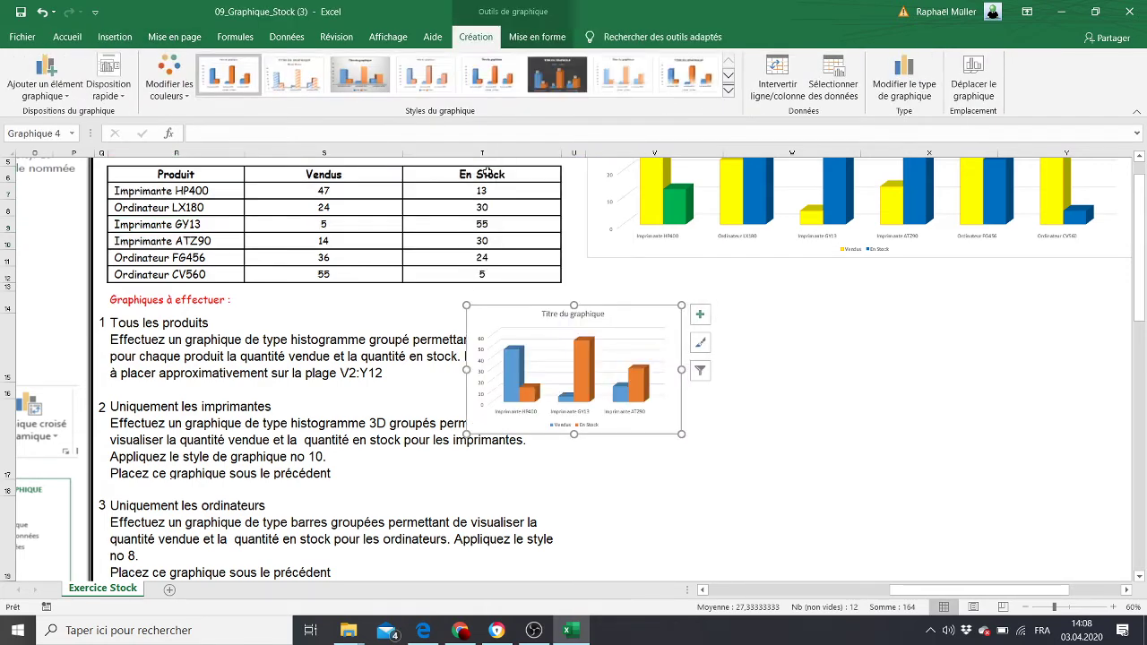
Enlarge the new printer chart to about the first chart's width and place it directly below that chart.
left_click_drag(681, 437, 1006, 506)
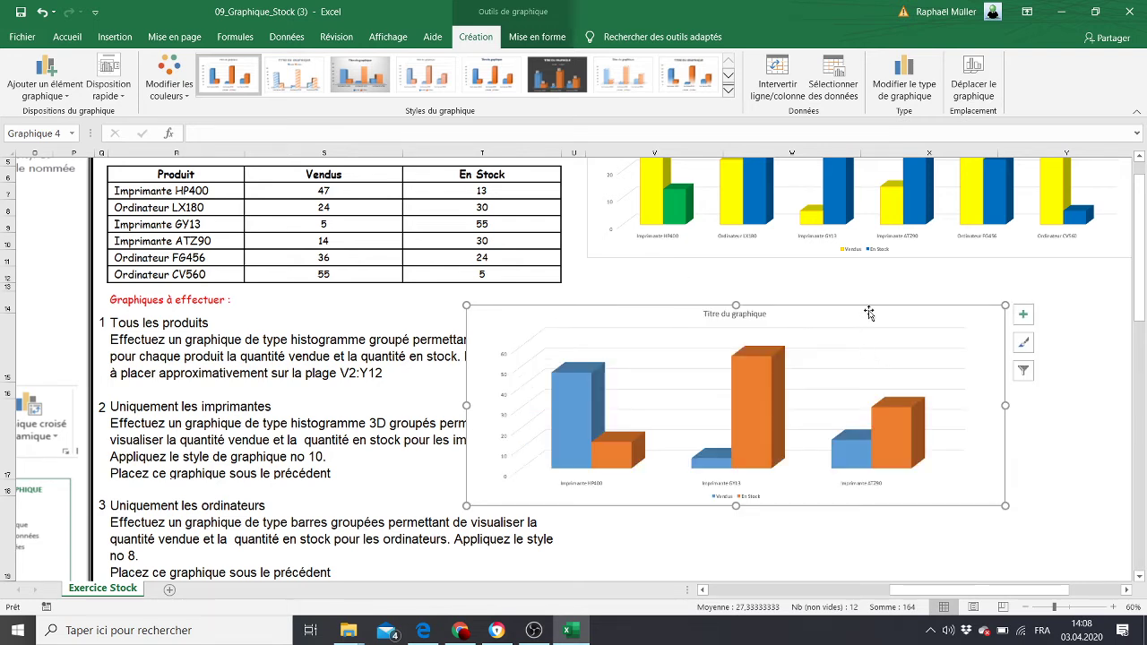
left_click_drag(868, 308, 987, 298)
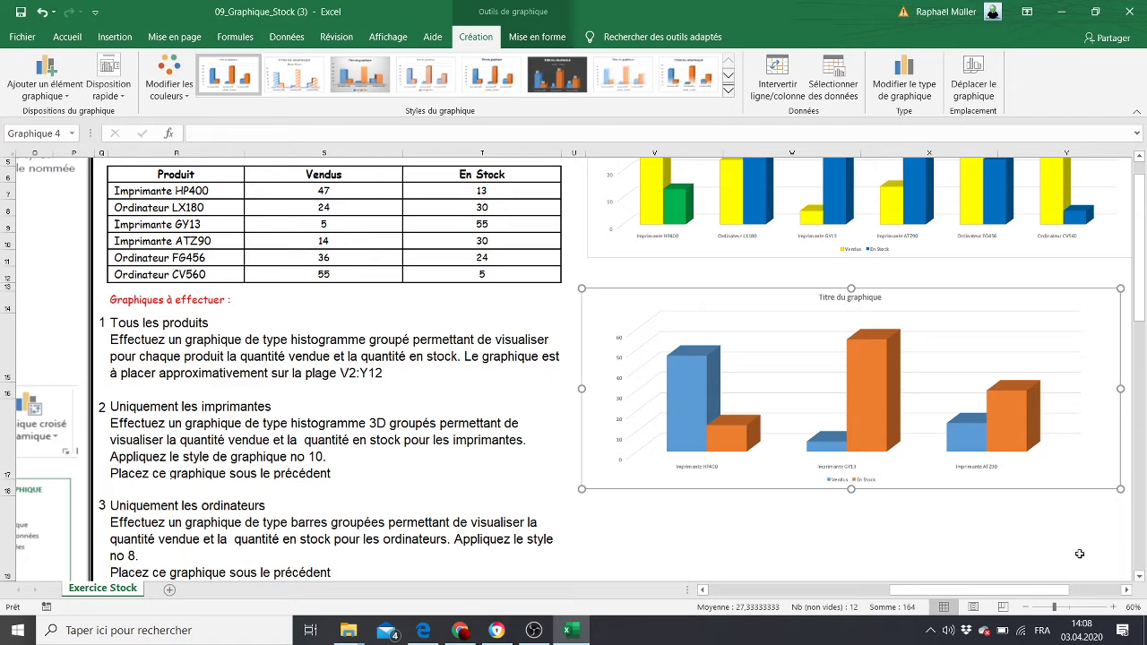
Apply chart Style 10 to the printer chart.
left_click_drag(1046, 590, 1091, 589)
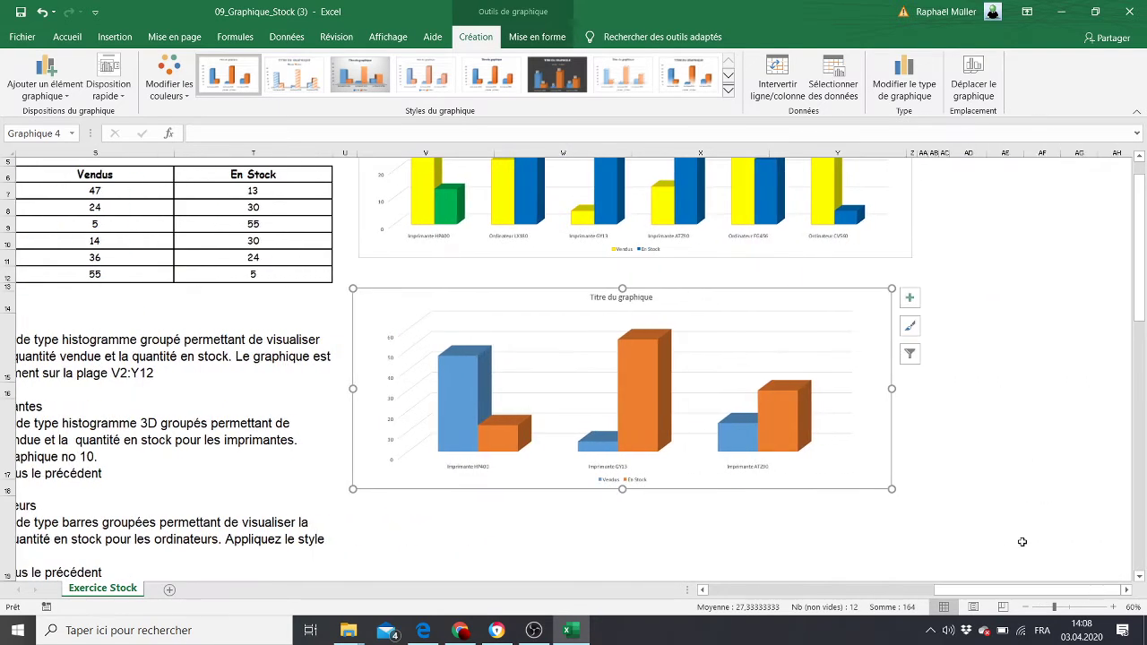
left_click(909, 300)
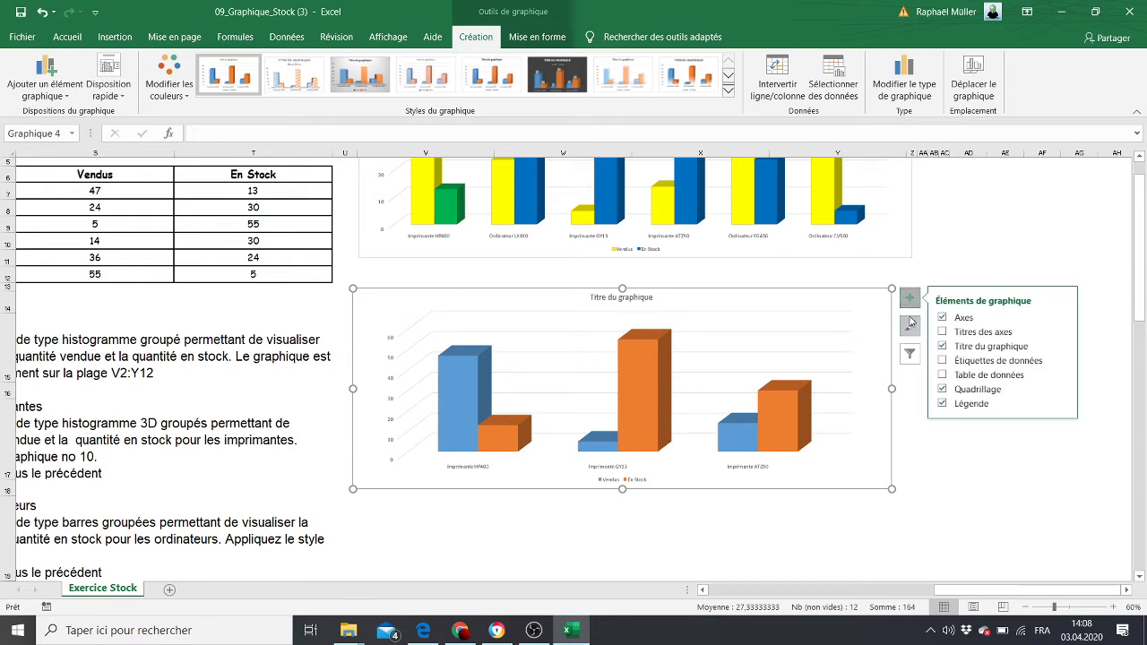
left_click(910, 328)
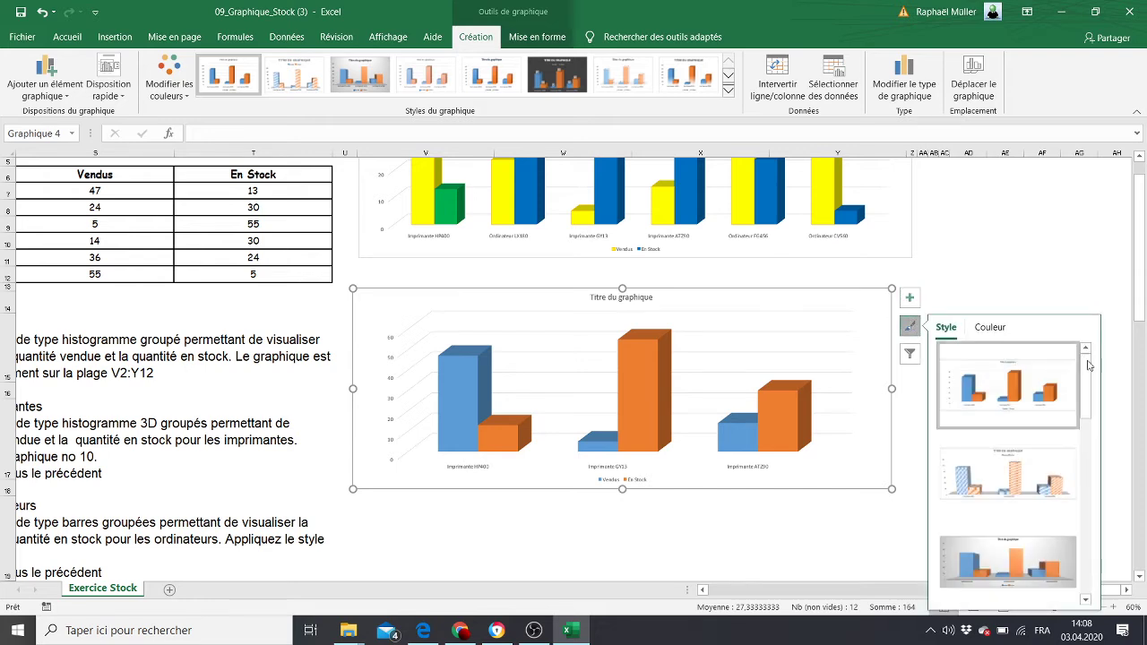
left_click_drag(1086, 379, 1081, 567)
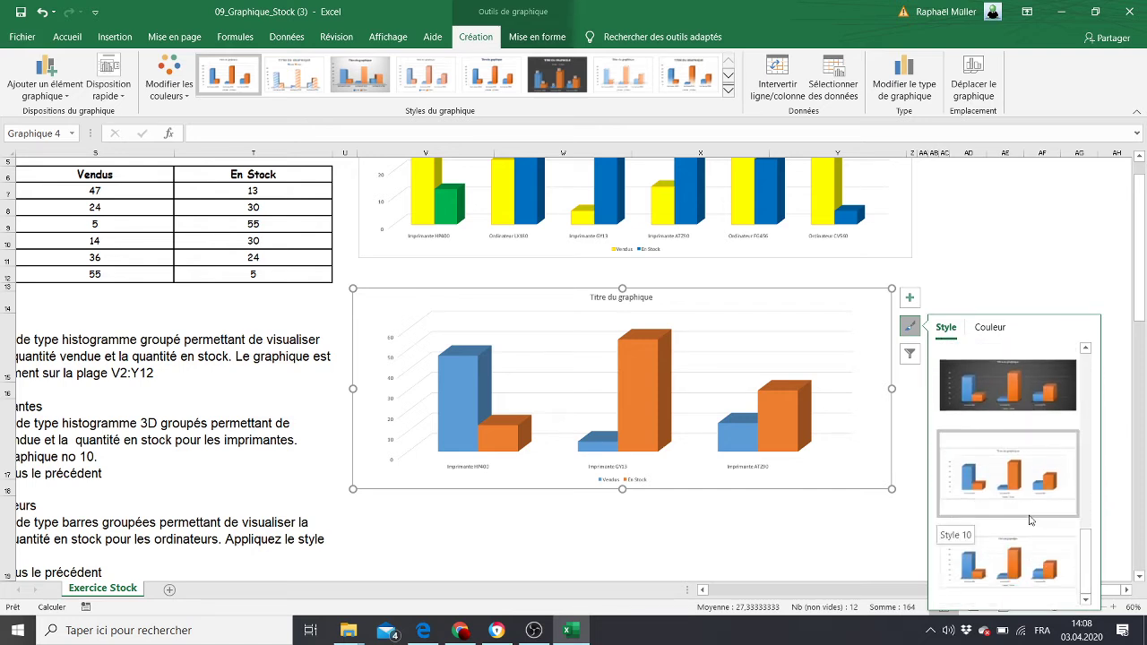
left_click(982, 487)
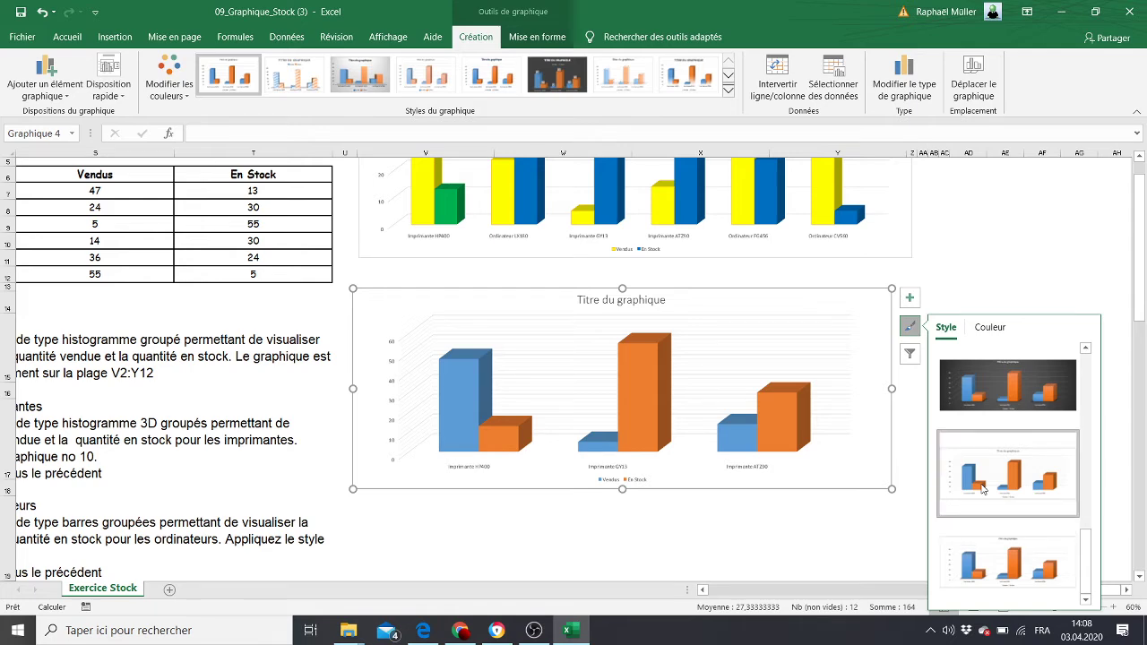
left_click(641, 539)
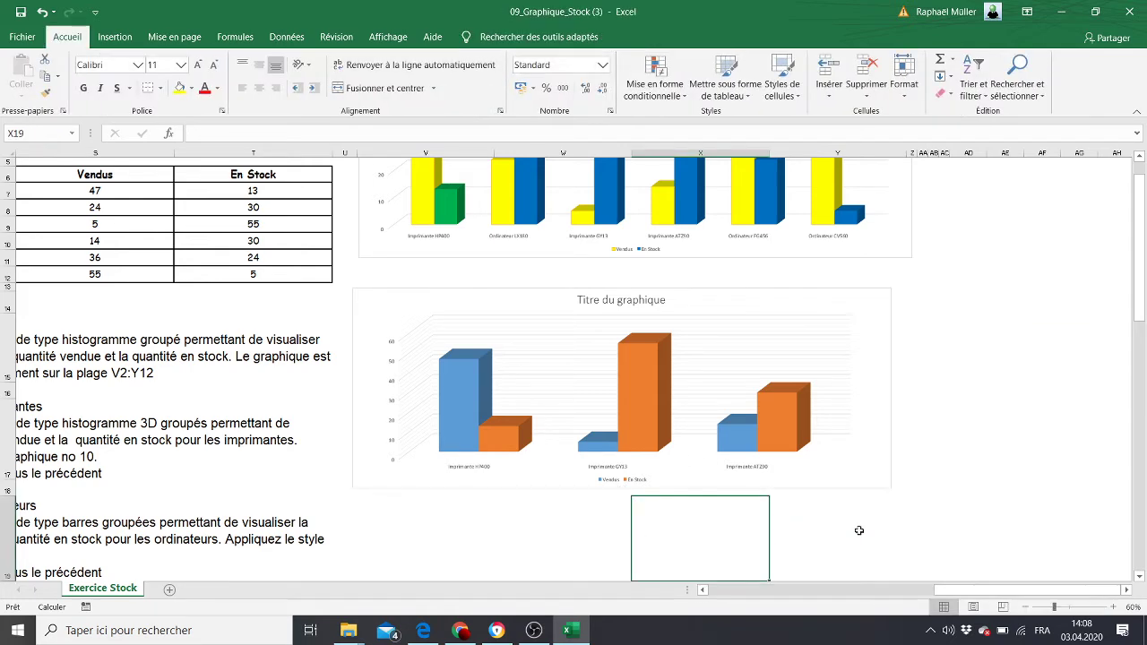
Insert a 3D clustered column chart from the whole product table, including its Produit, Vendus and En Stock headers.
left_click_drag(969, 596, 847, 600)
left_click(1139, 582)
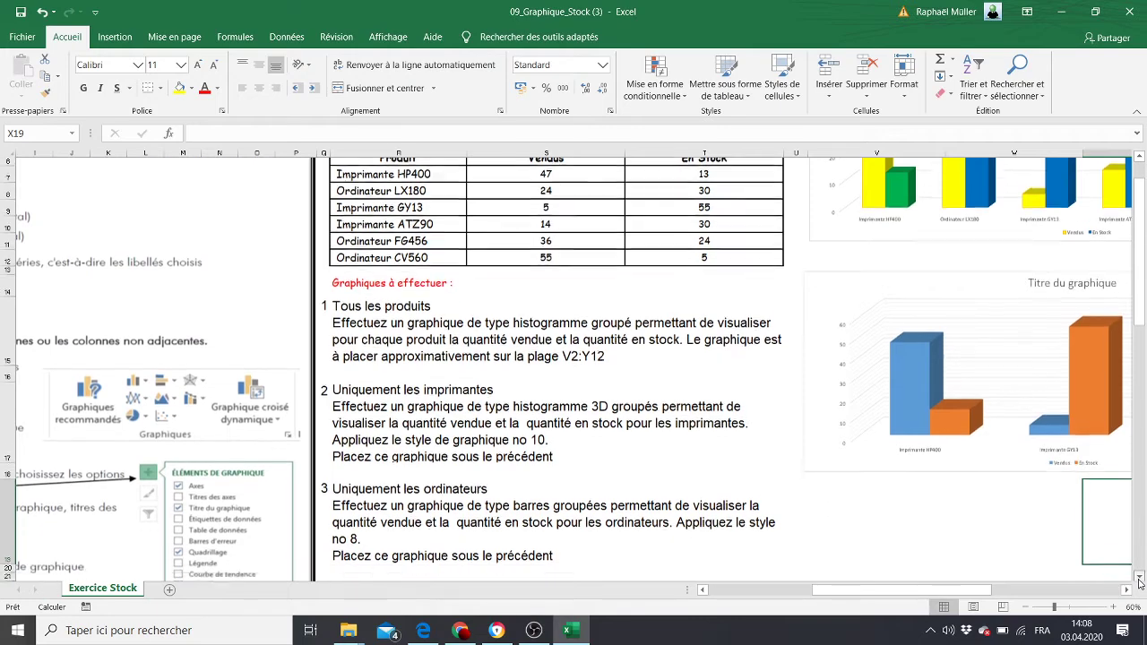
left_click(1140, 583)
left_click(1139, 583)
left_click(1140, 582)
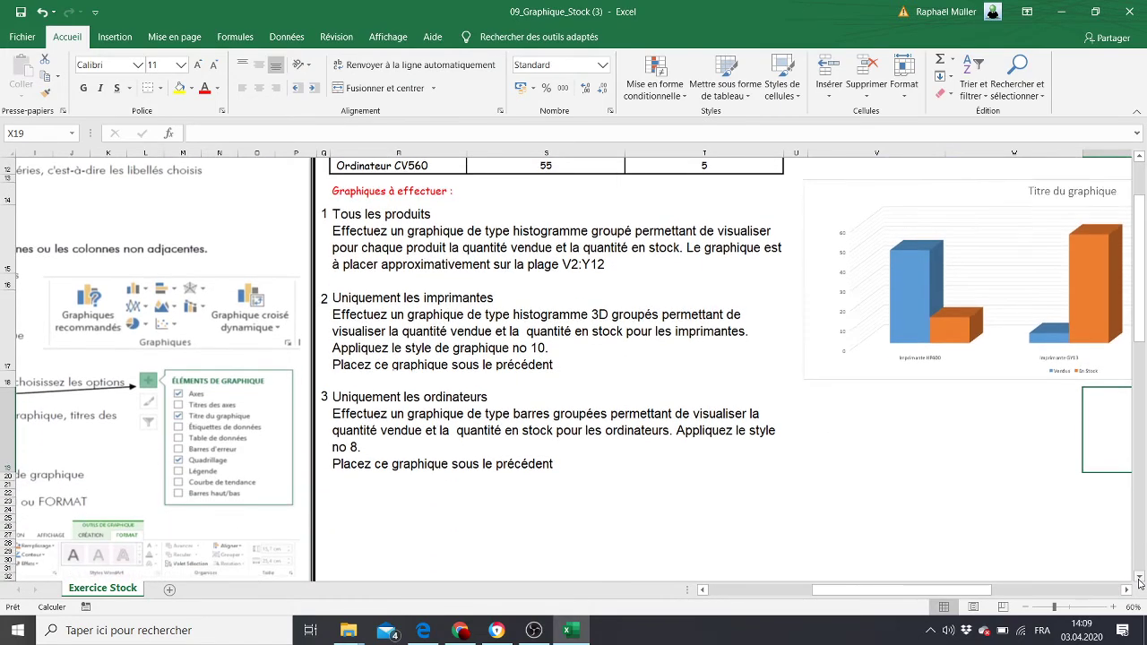
left_click_drag(952, 587, 1015, 589)
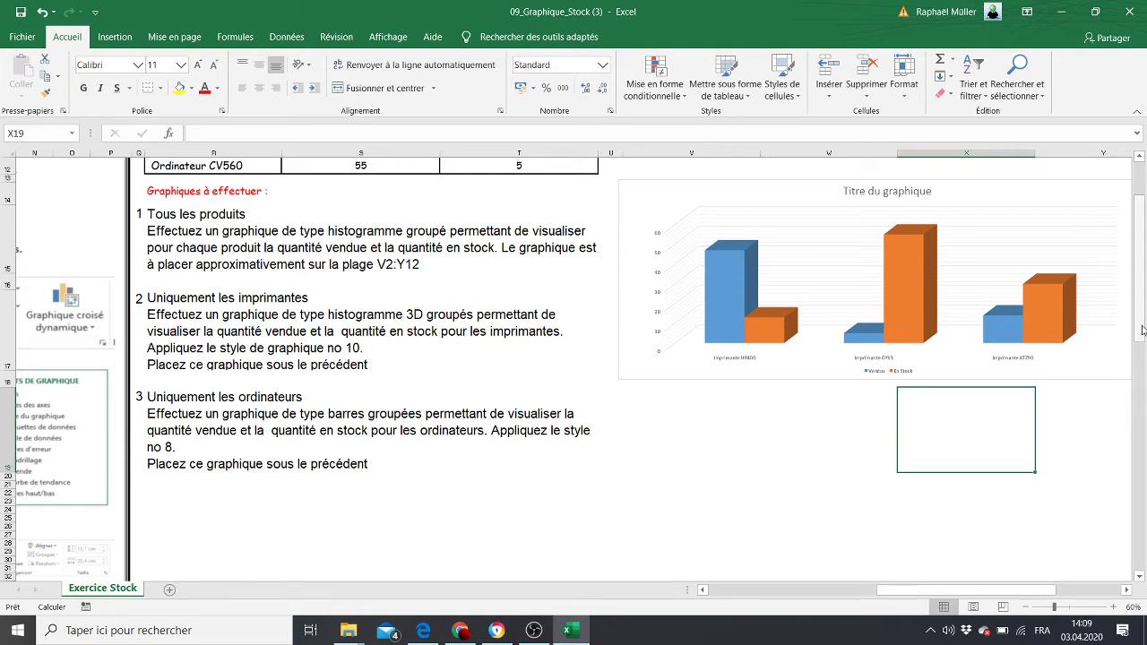
left_click_drag(1142, 307, 1144, 274)
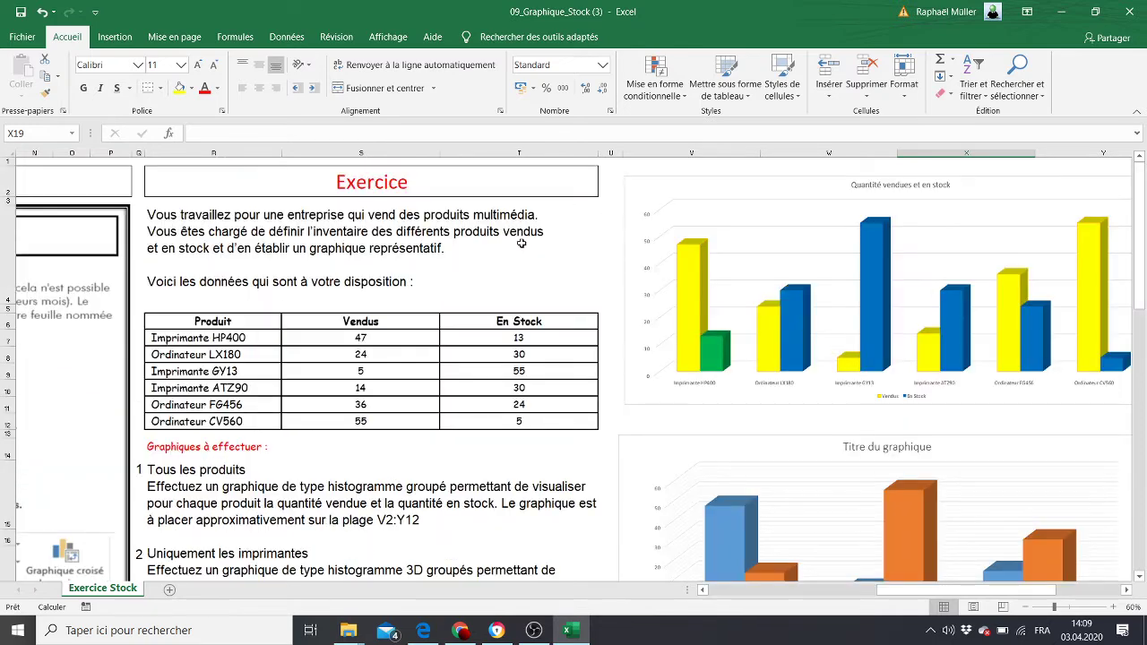
left_click(190, 321)
left_click_drag(190, 321, 528, 421)
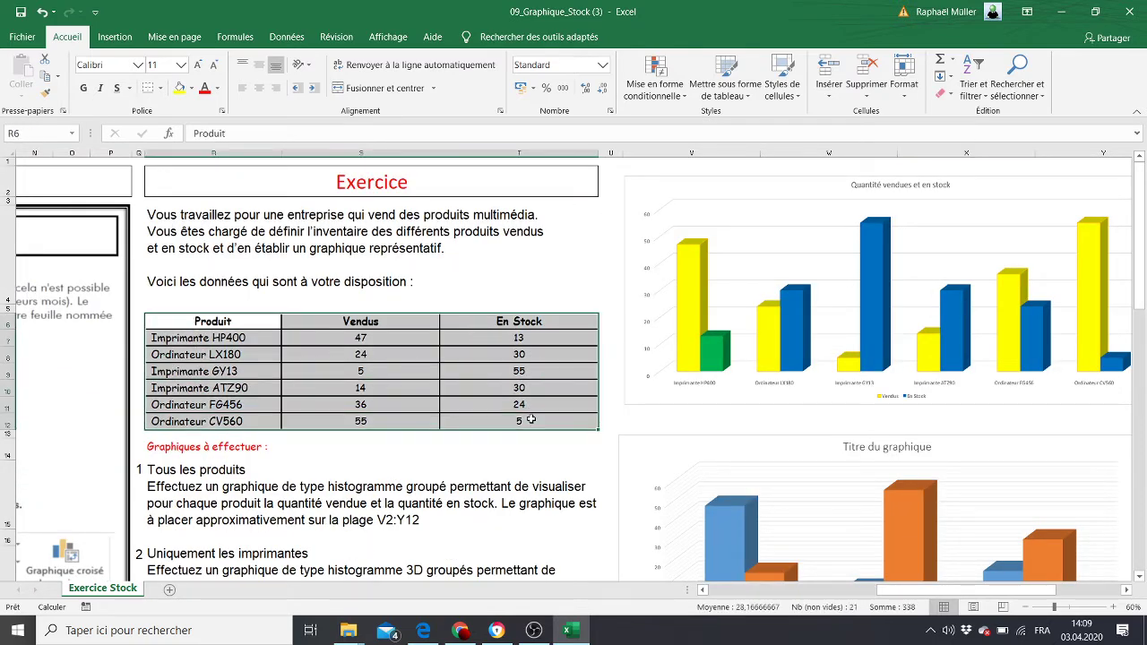
left_click(121, 43)
left_click(482, 60)
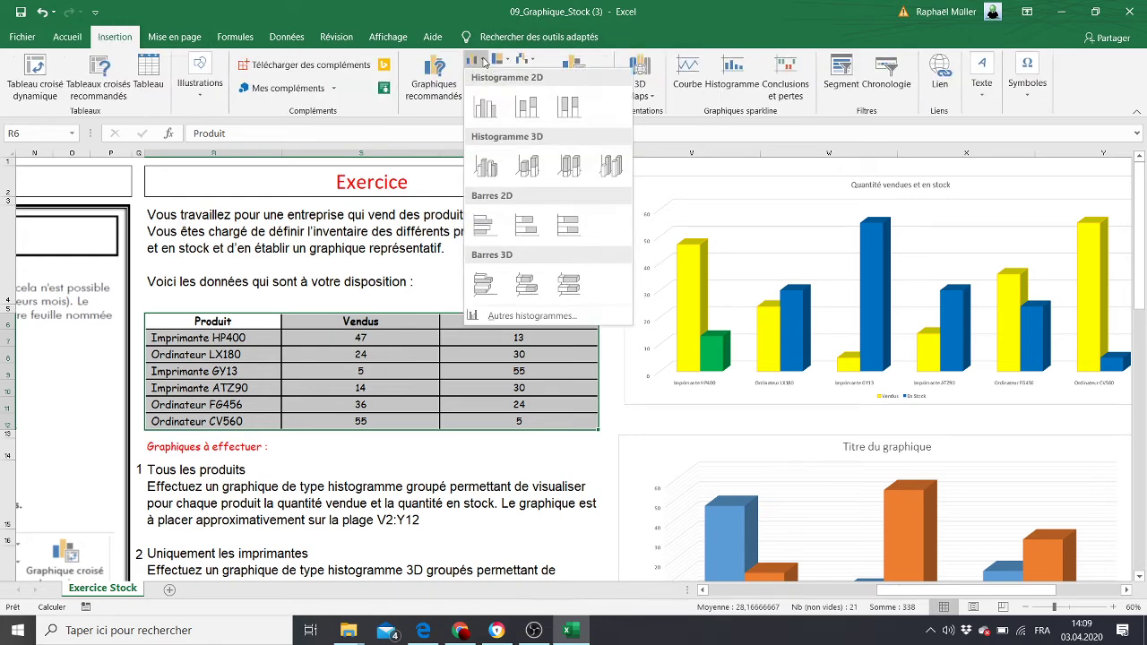
left_click(485, 106)
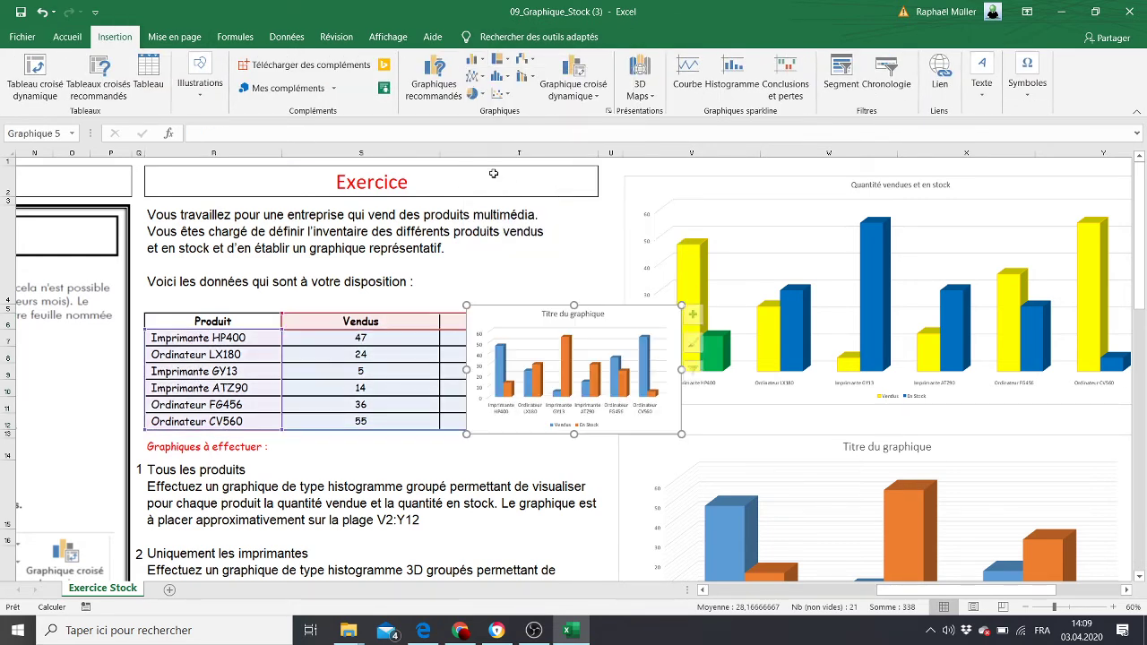
Enlarge the new all-products chart slightly and move it below the printer chart.
left_click(115, 37)
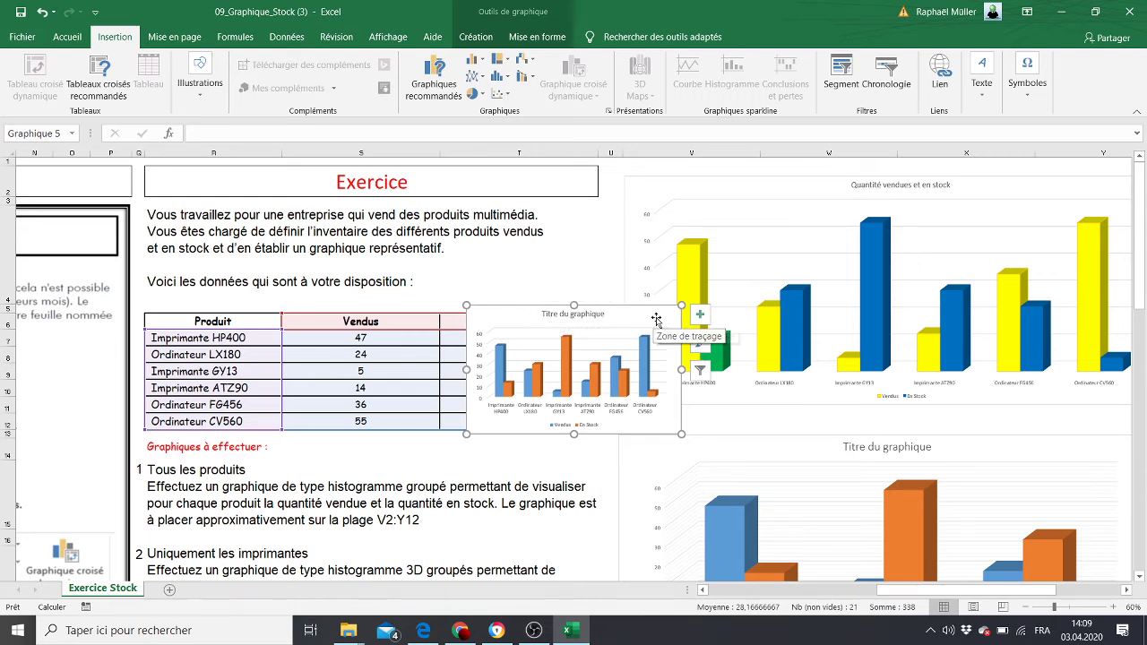
left_click_drag(682, 434, 751, 491)
scroll(1139, 296, "down", 4)
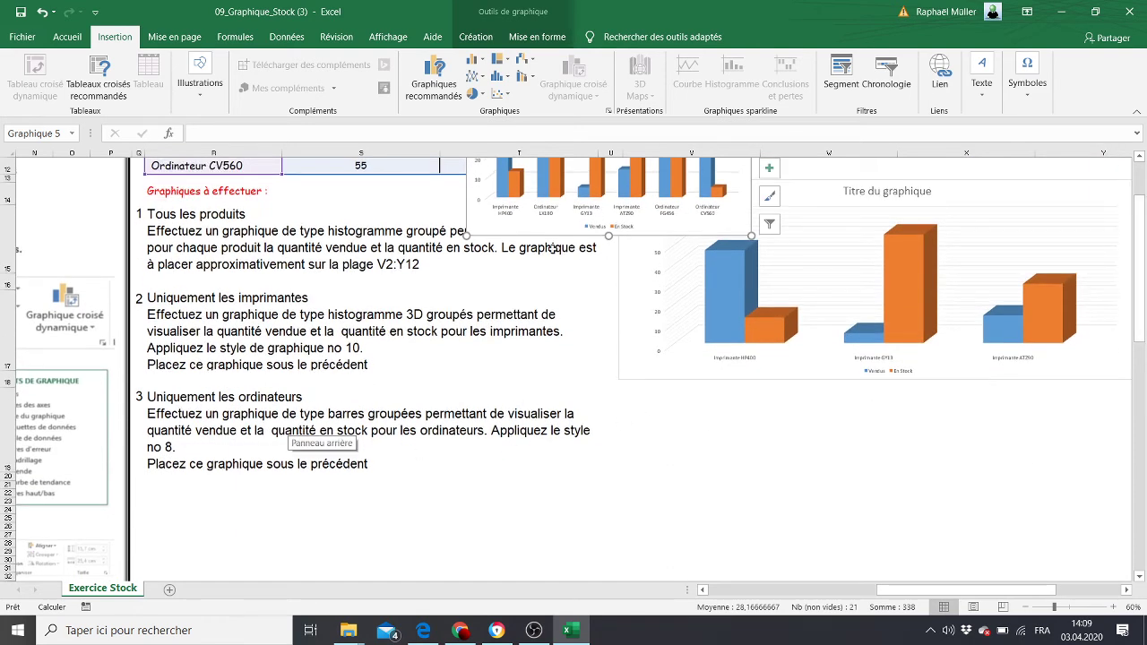
scroll(1138, 287, "up", 4)
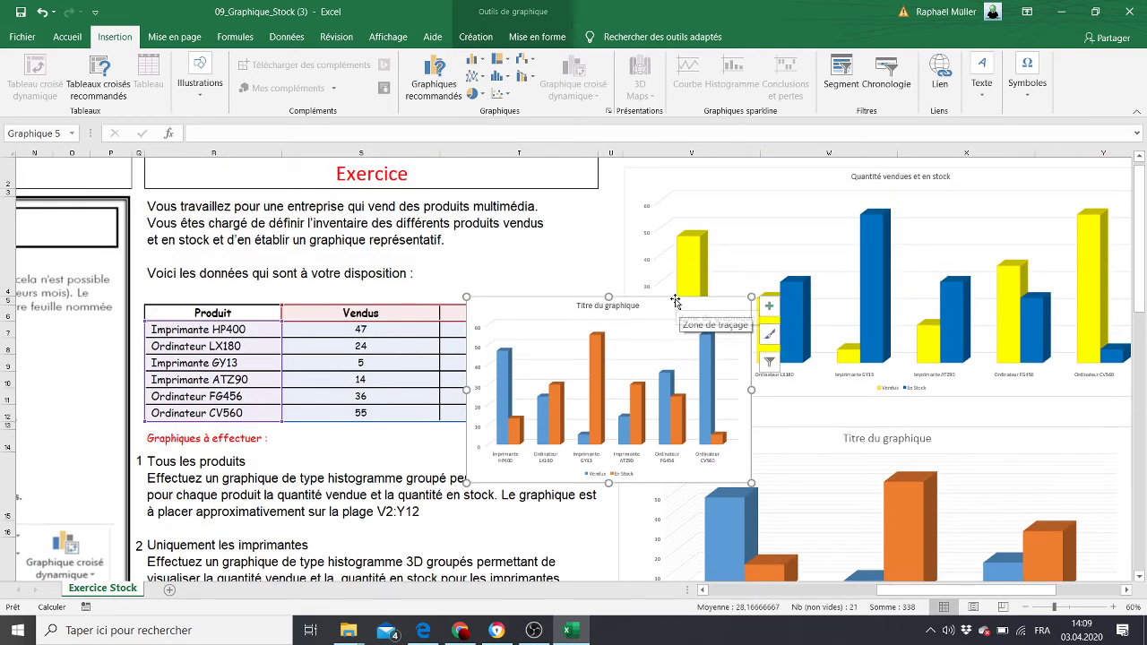
left_click_drag(679, 308, 850, 533)
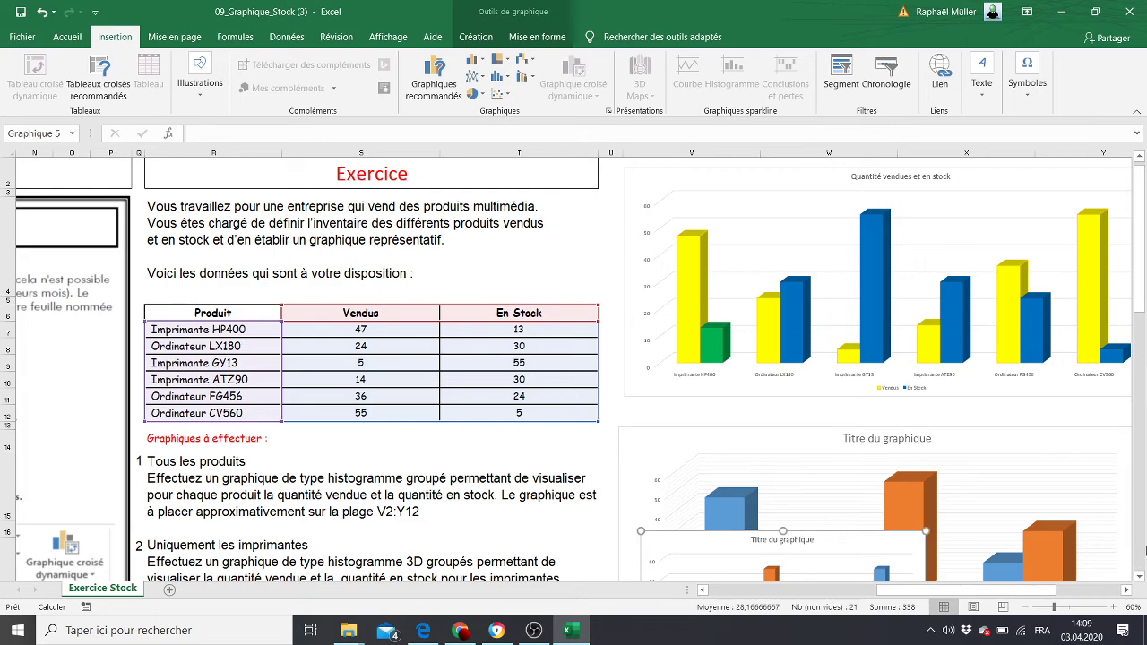
left_click(1141, 576)
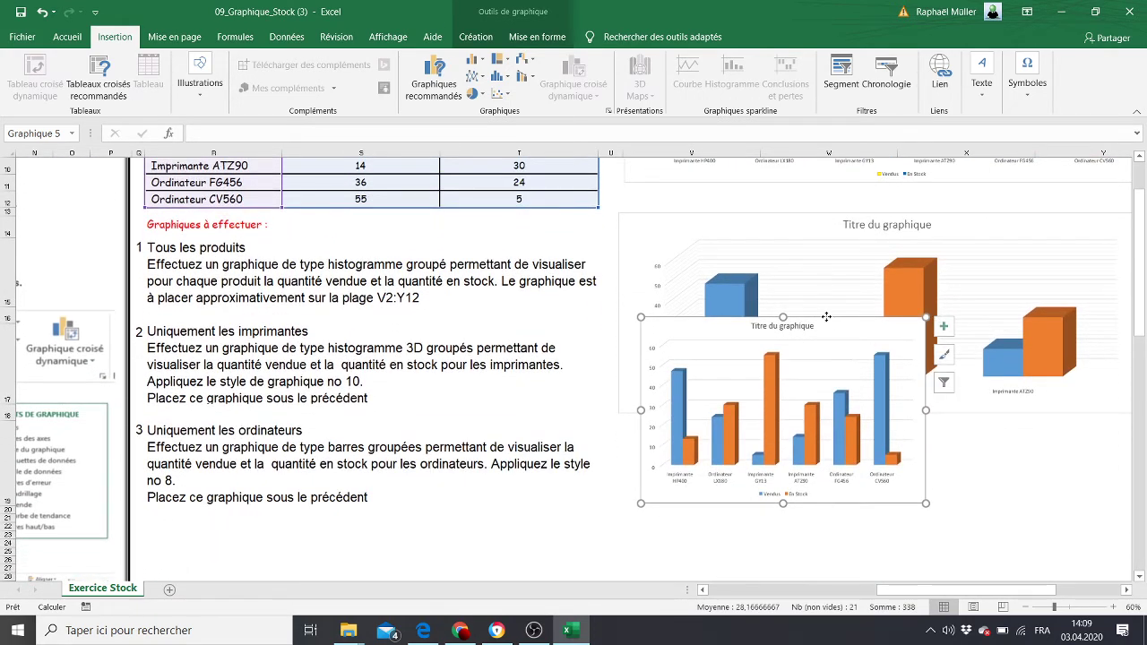
left_click_drag(827, 321, 905, 436)
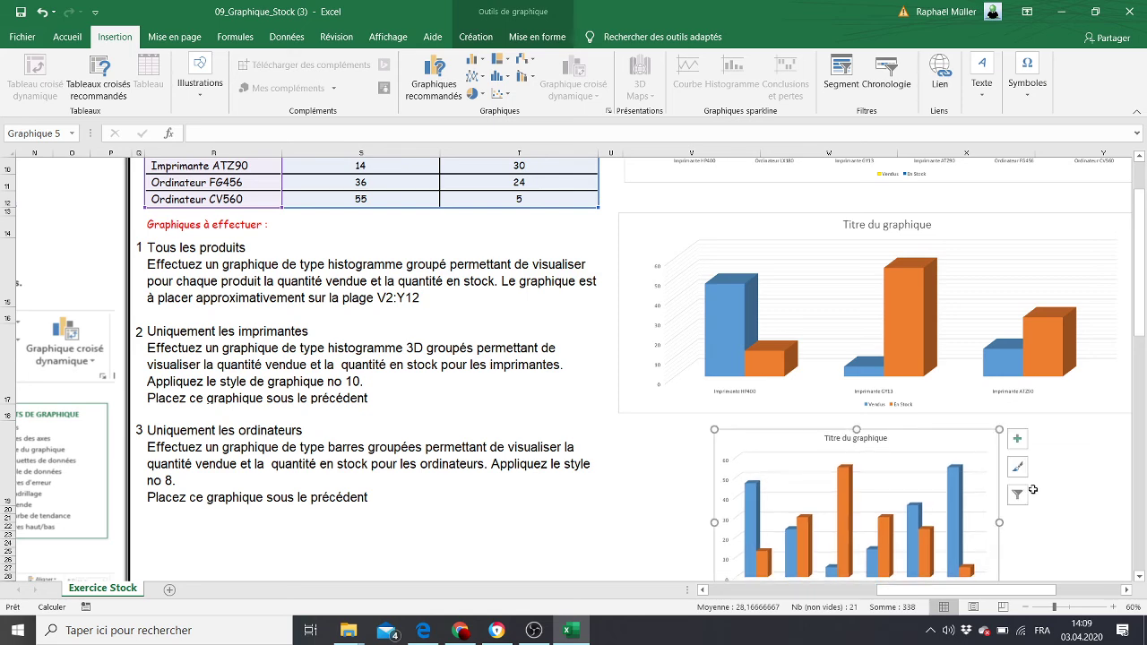
Widen the third chart on both sides so it is about as wide as the printer chart above it.
left_click(1140, 579)
left_click(1140, 579)
left_click(1140, 579)
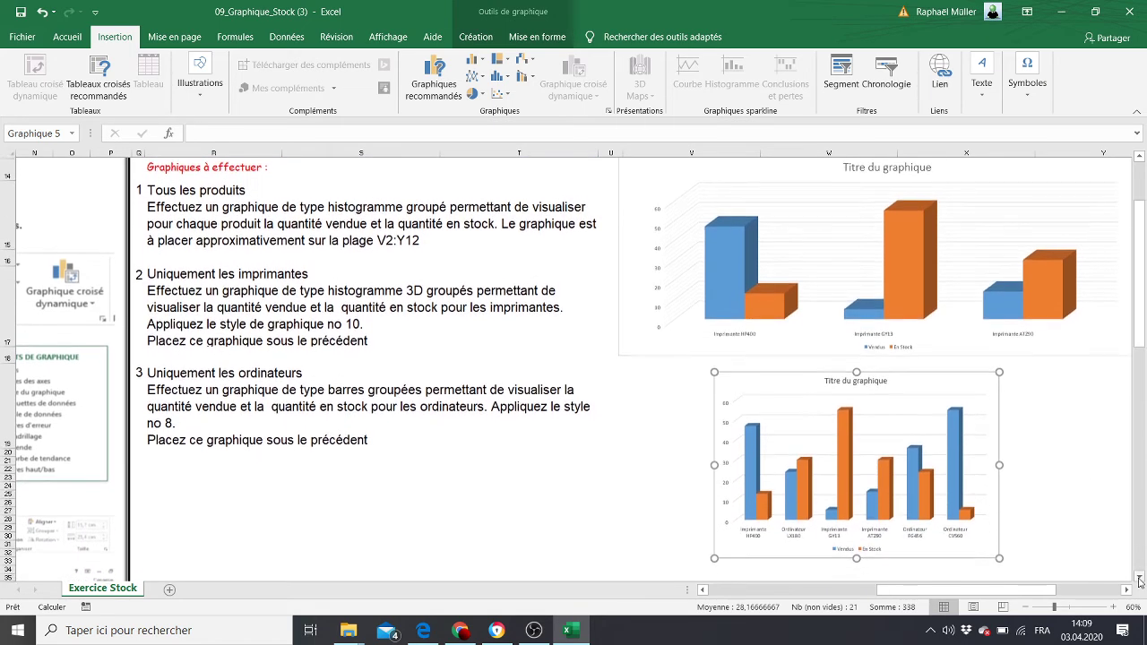
left_click_drag(987, 569, 1110, 574)
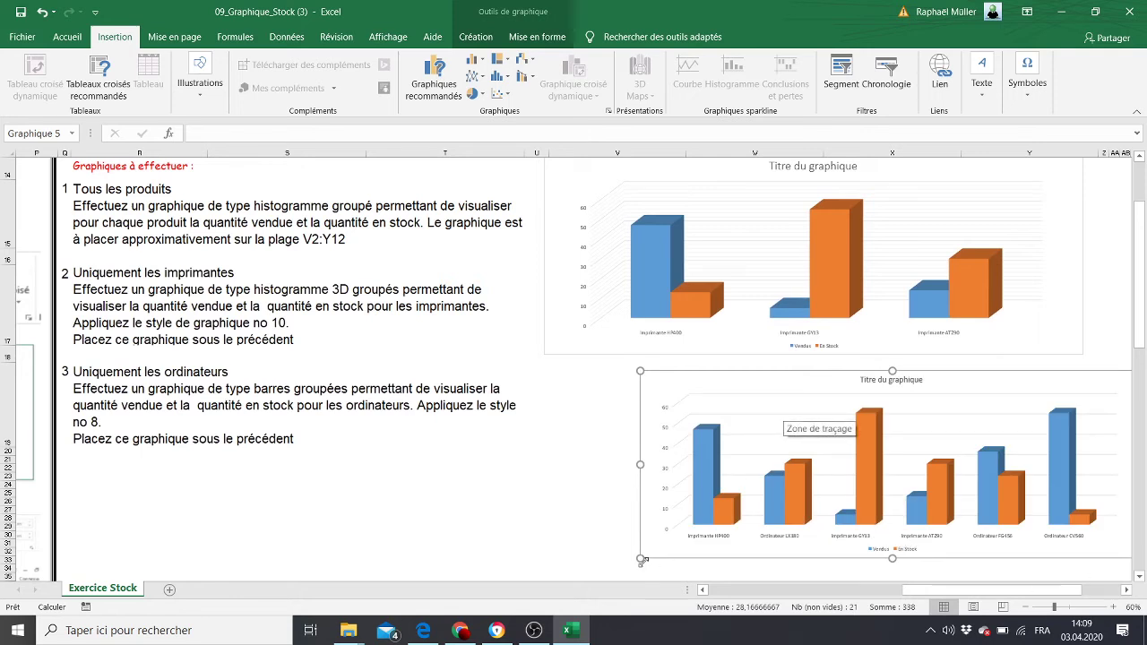
left_click_drag(642, 559, 618, 562)
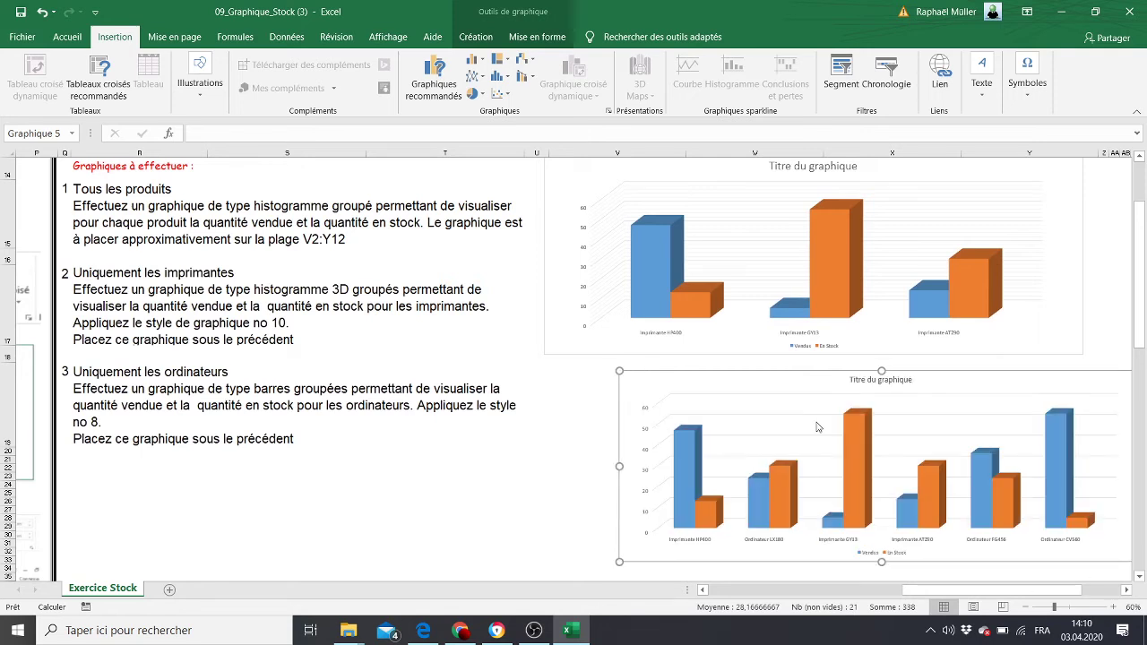
Replace the third chart's title with "Ordinateurs".
left_click(883, 380)
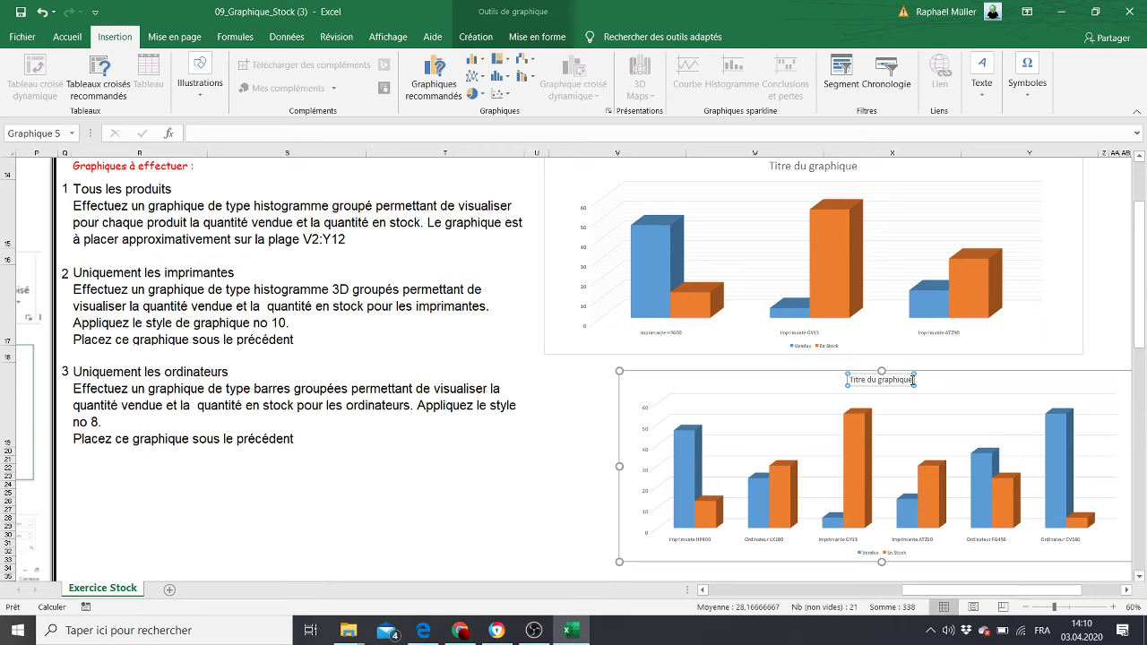
left_click_drag(913, 380, 840, 381)
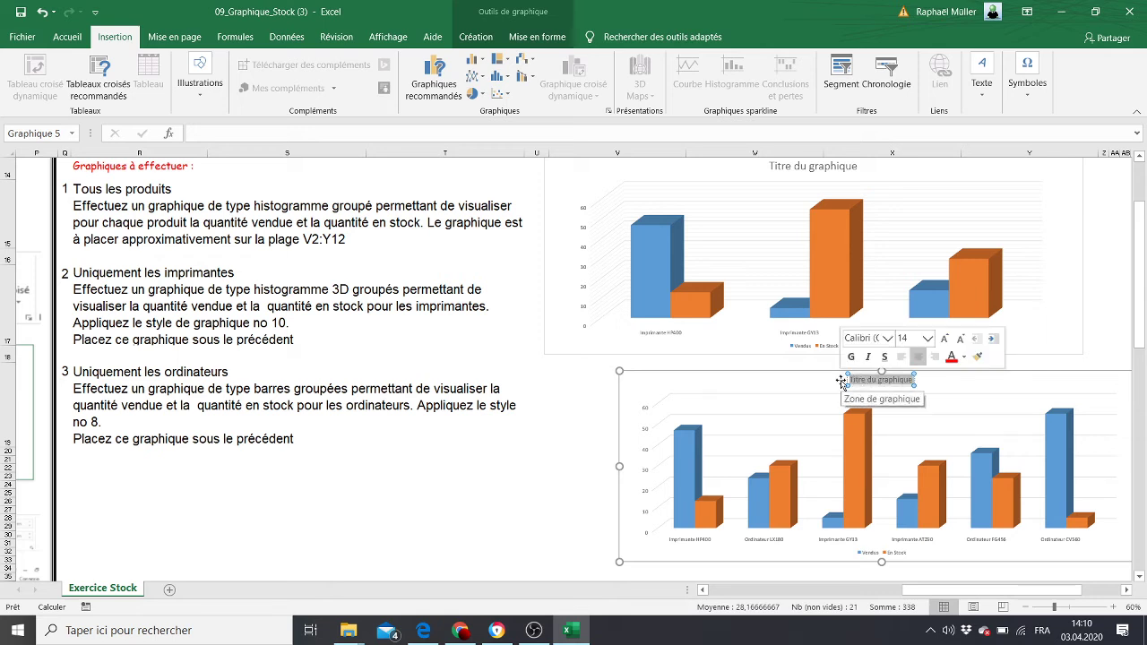
type("Or")
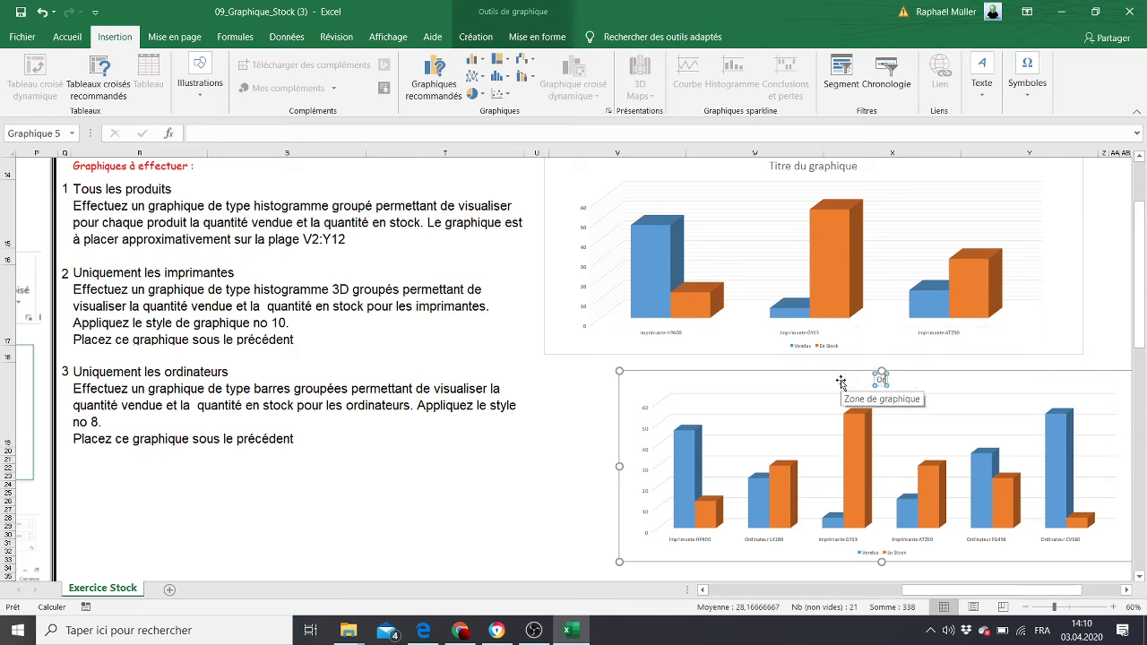
type("dinateurs")
left_click(892, 556)
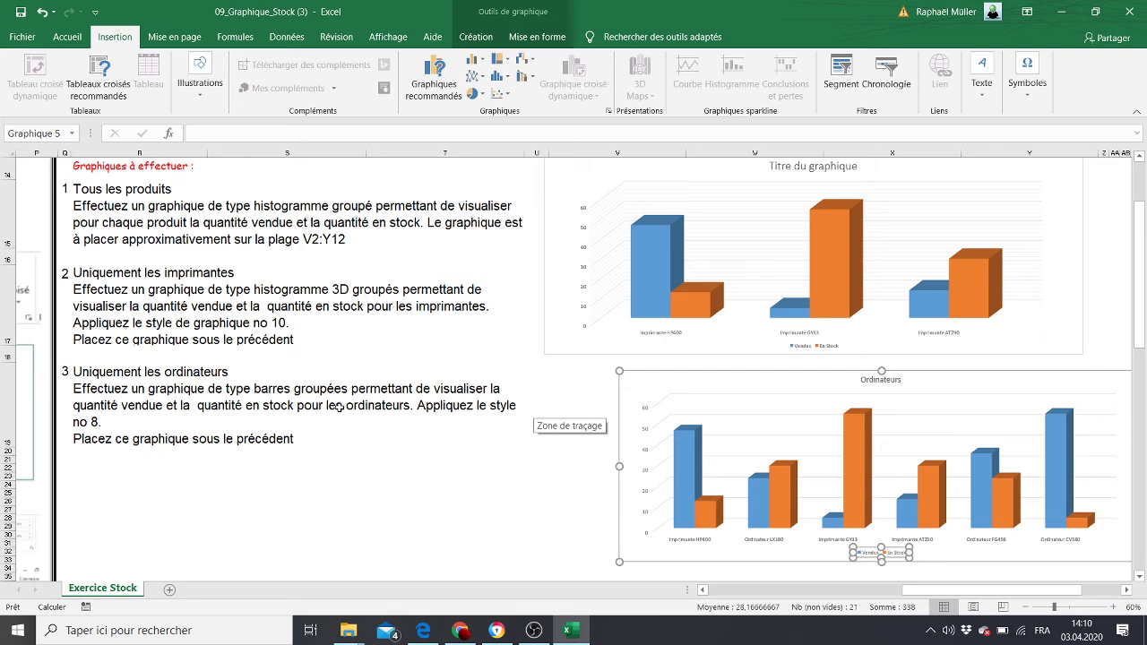
Exclude Imprimante HP400, Imprimante GY13 and Imprimante ATZ90 from the Ordinateurs chart's data source categories.
left_click(977, 428)
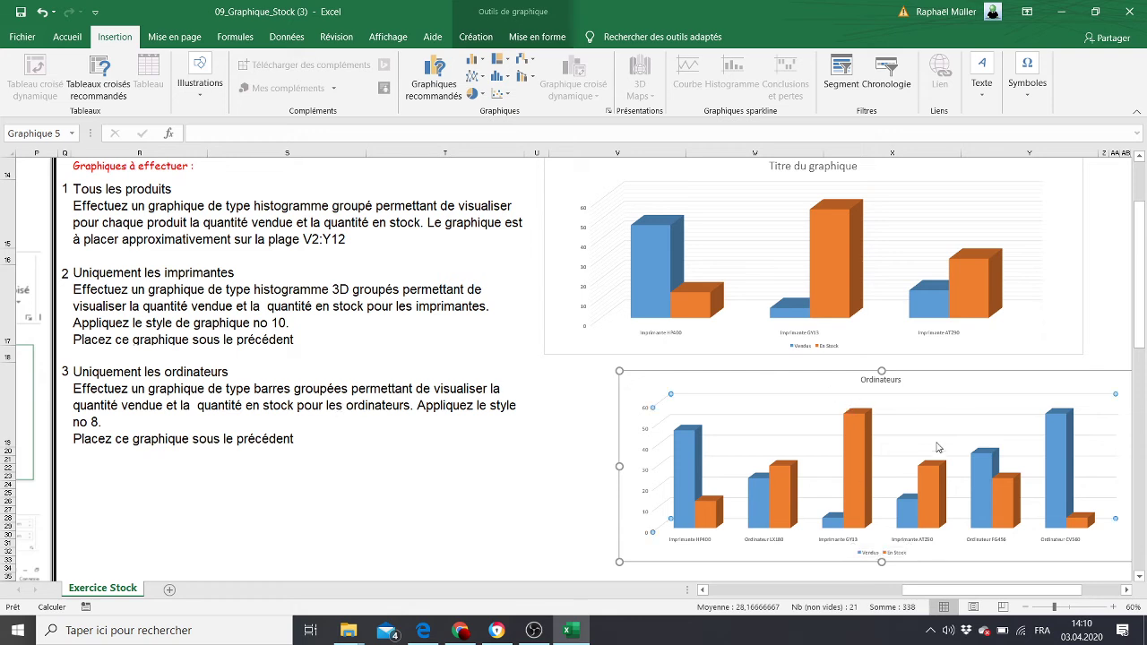
left_click(1017, 383)
right_click(1017, 383)
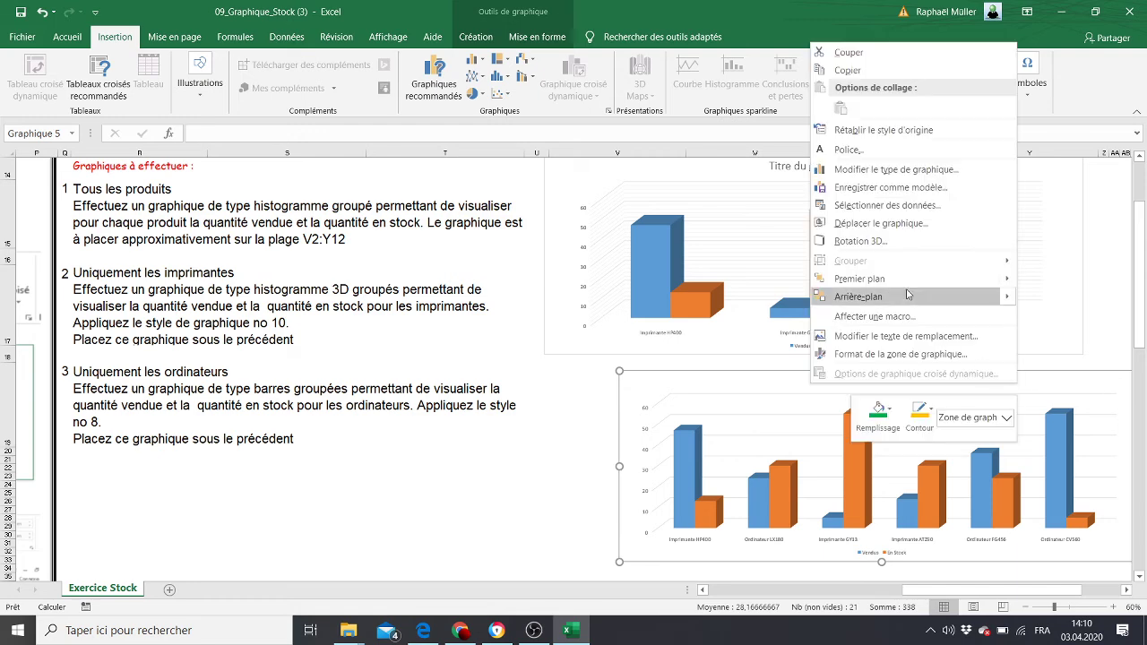
left_click(888, 205)
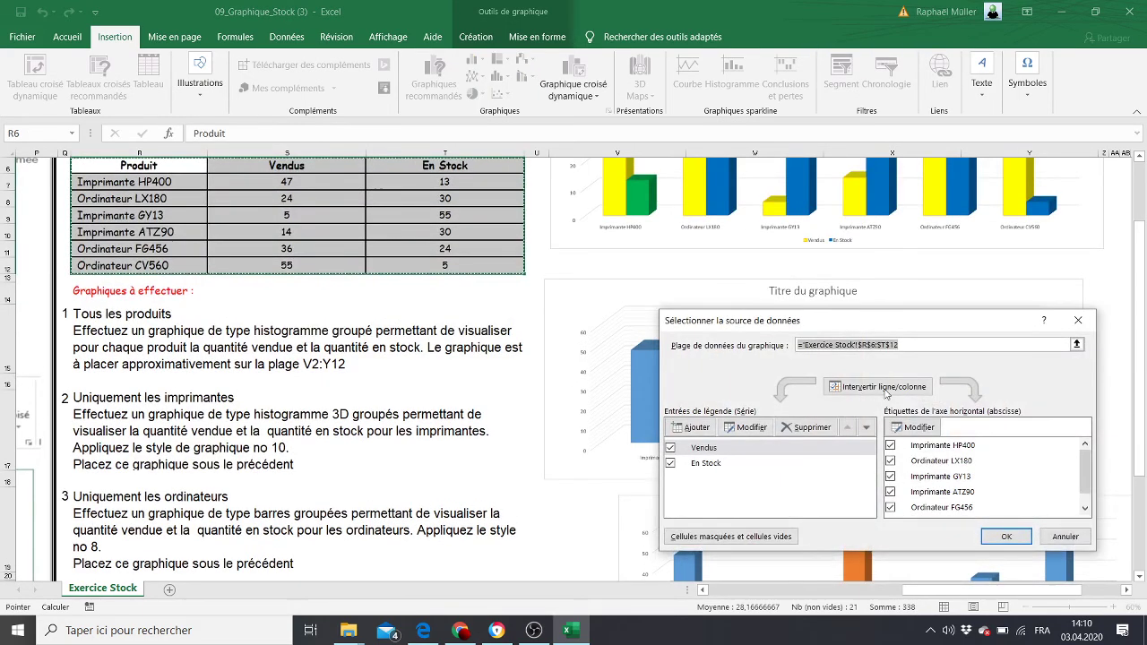
left_click(890, 446)
left_click(890, 477)
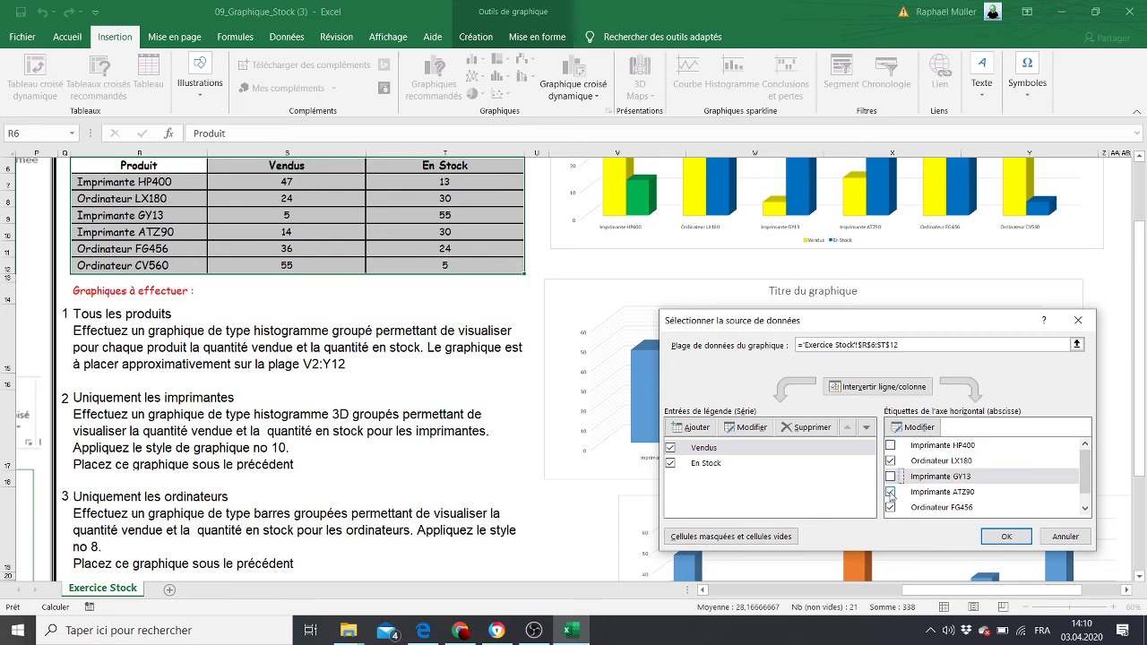
left_click(890, 492)
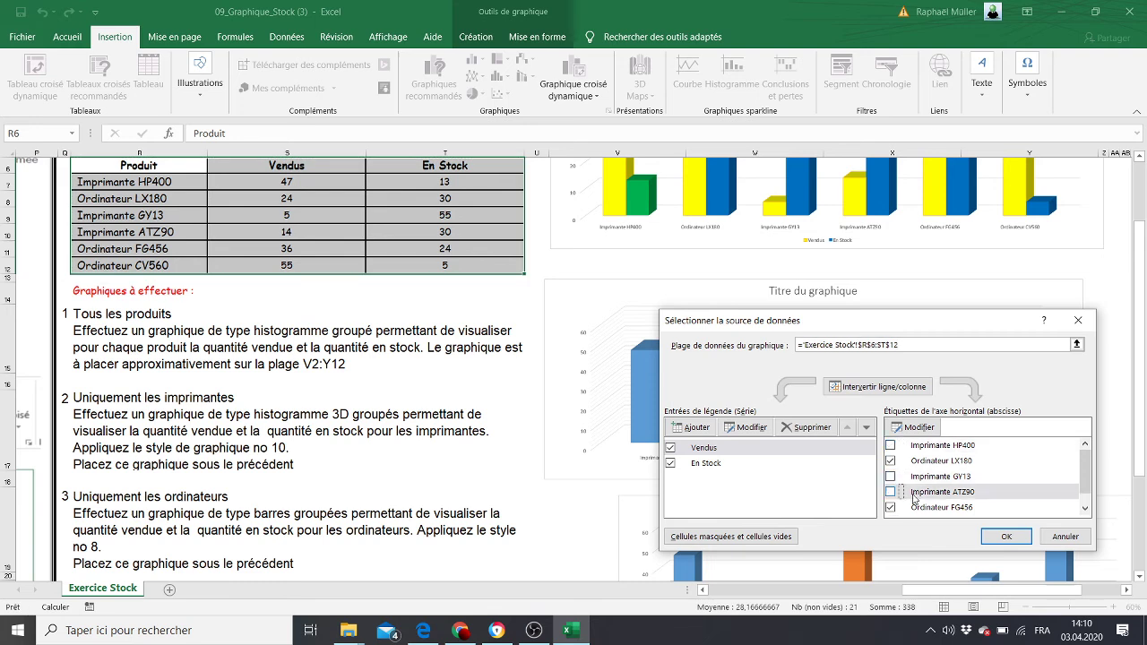
left_click(1007, 537)
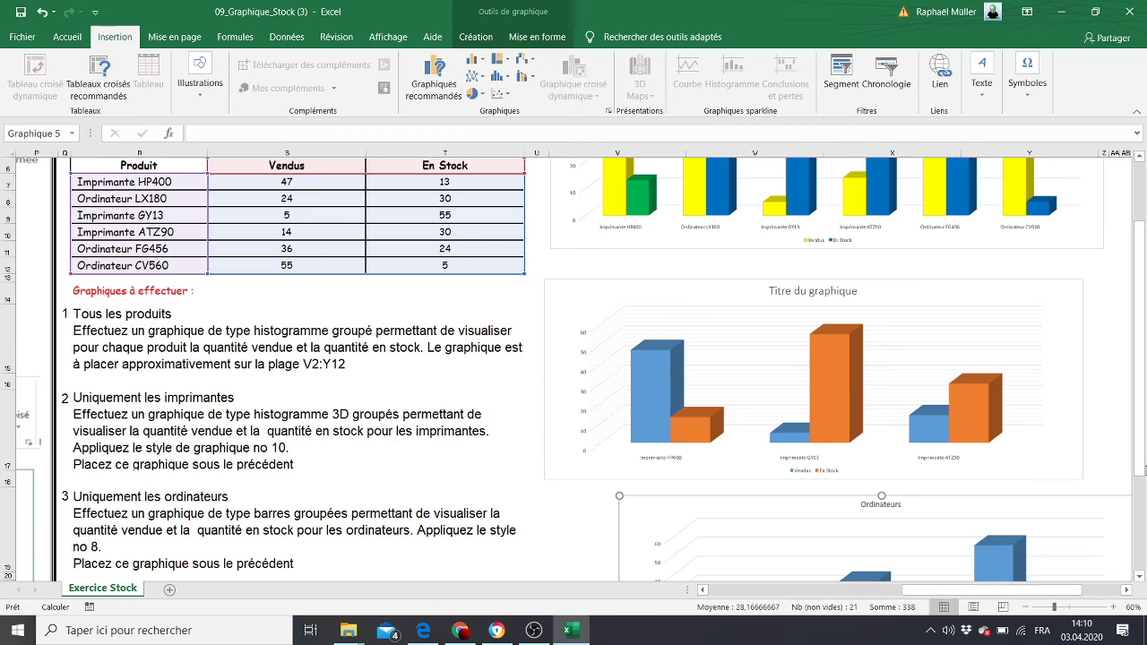
Move the Ordinateurs chart so it lines up directly beneath the printer chart.
left_click_drag(1144, 467, 1144, 548)
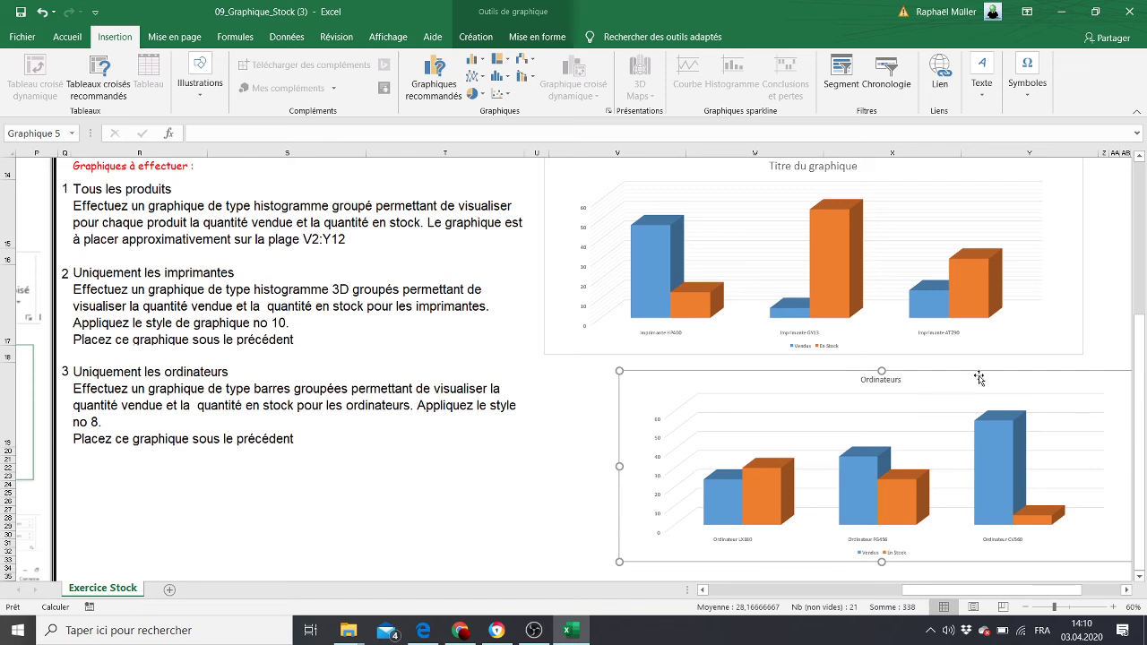
left_click_drag(979, 377, 909, 371)
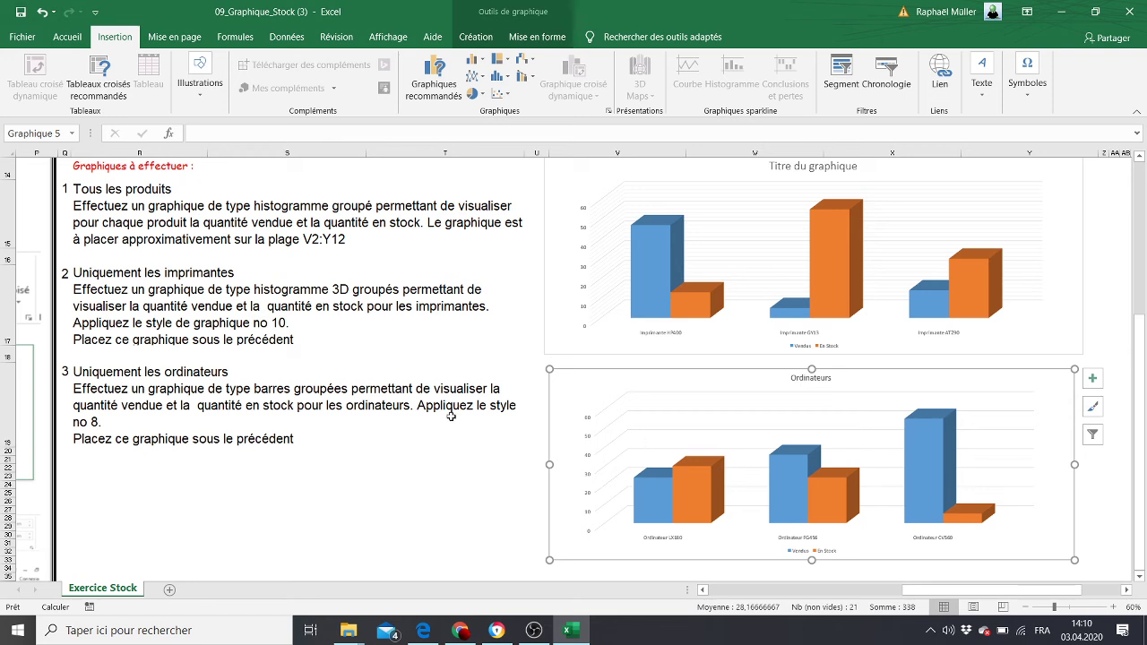
Apply Style 8 to the Ordinateurs chart and deselect the chart.
left_click(1094, 408)
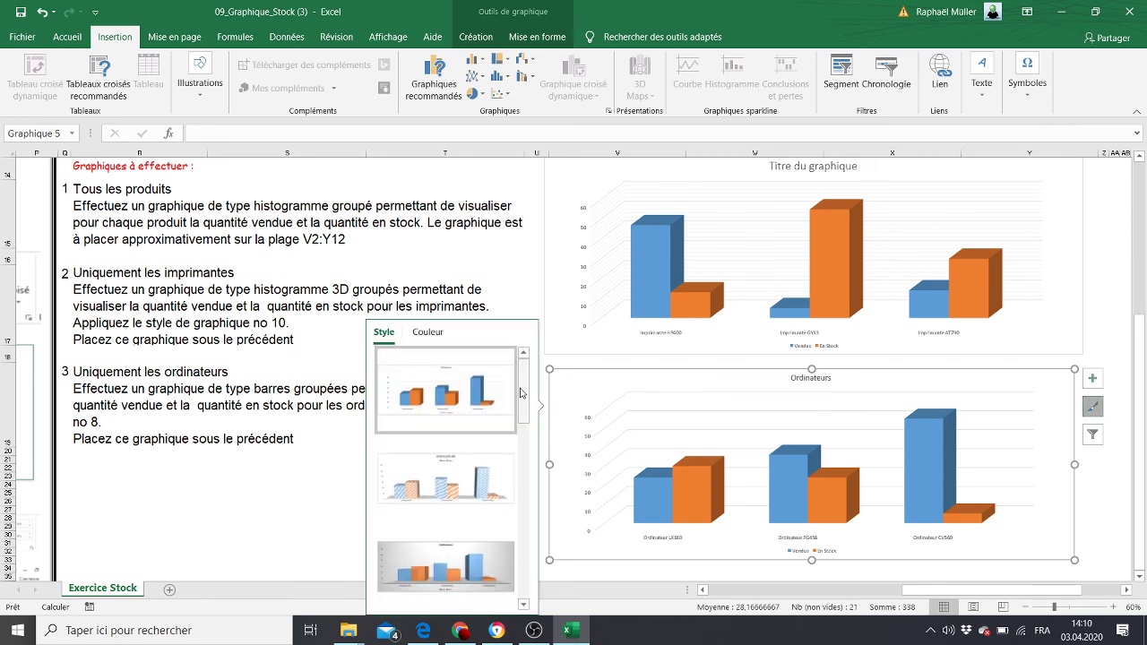
left_click_drag(521, 393, 526, 506)
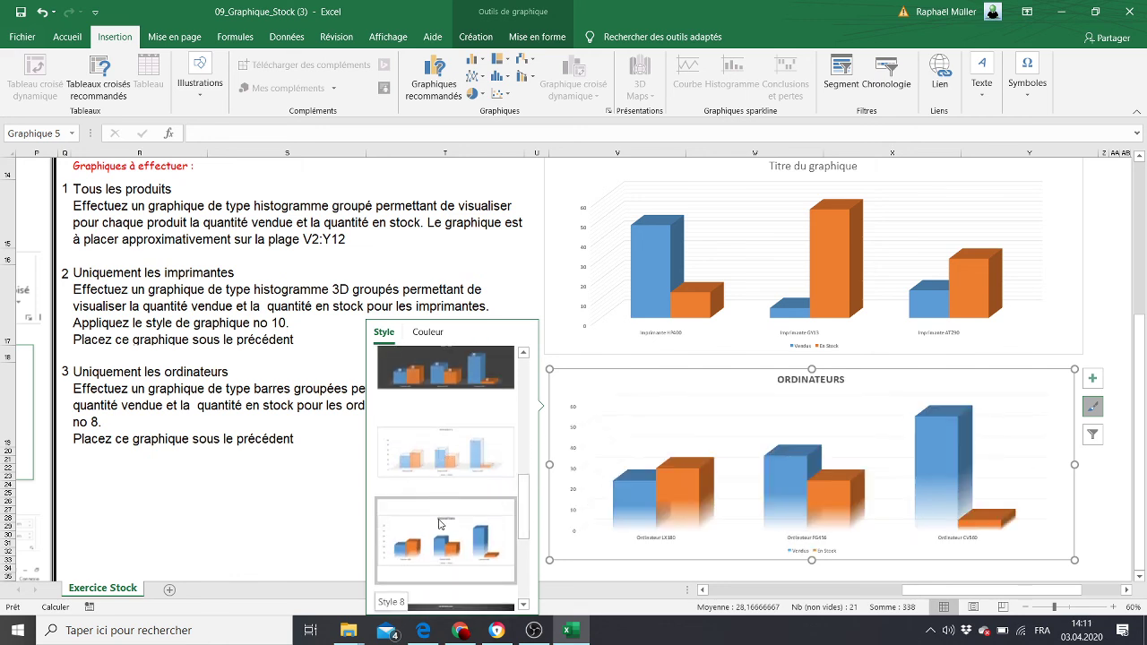
left_click(439, 525)
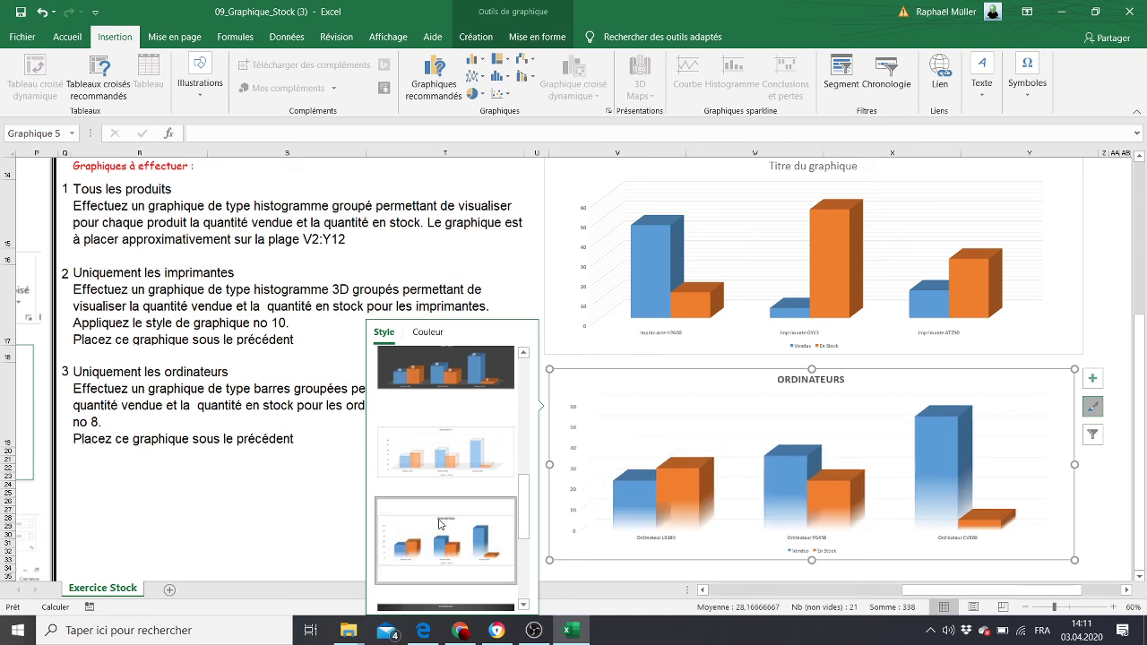
left_click(1096, 498)
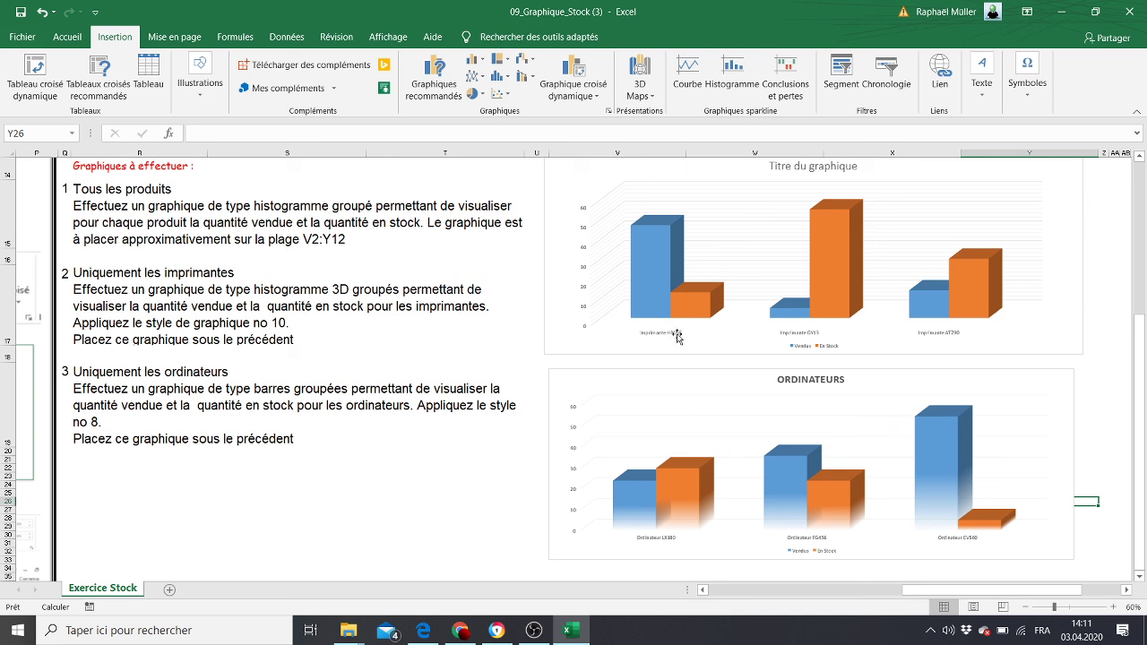